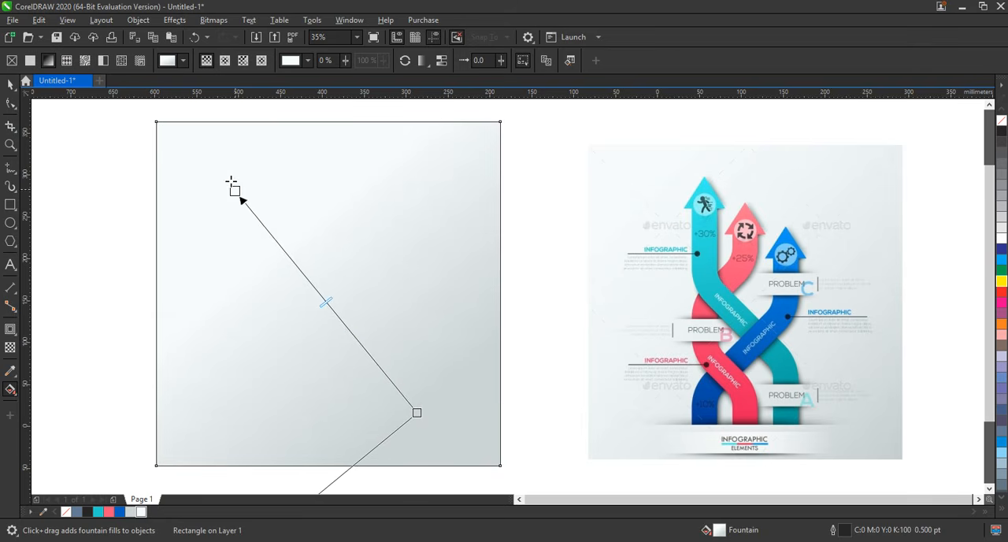
Adjust the midpoint of the background square's fountain fill between its light and darker ends, and deselect the square.
drag(322, 292, 347, 323)
click(10, 85)
click(62, 140)
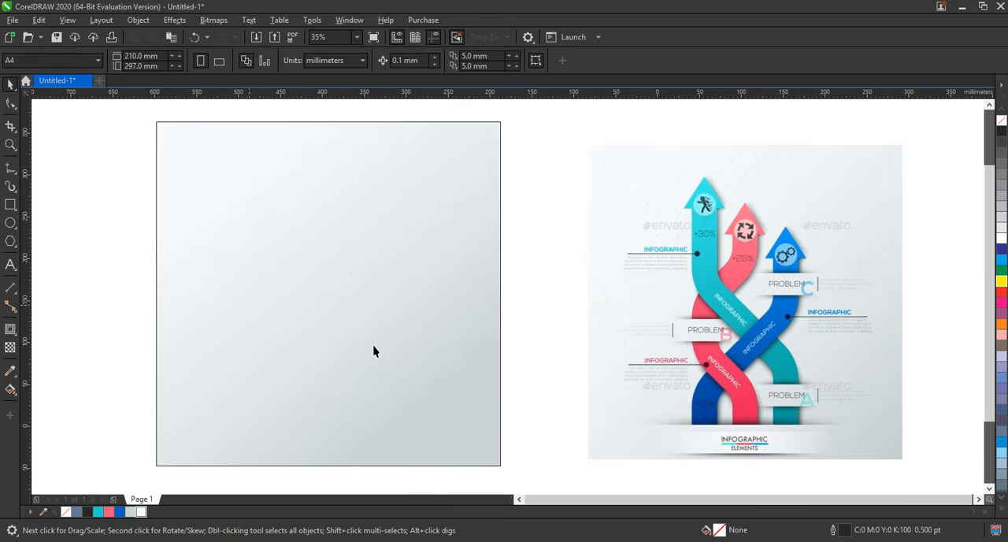
Draw a three-segment line from the square's lower edge: vertical, diagonal at 30° to the right, then vertical, about 166 × 296 mm overall.
click(11, 167)
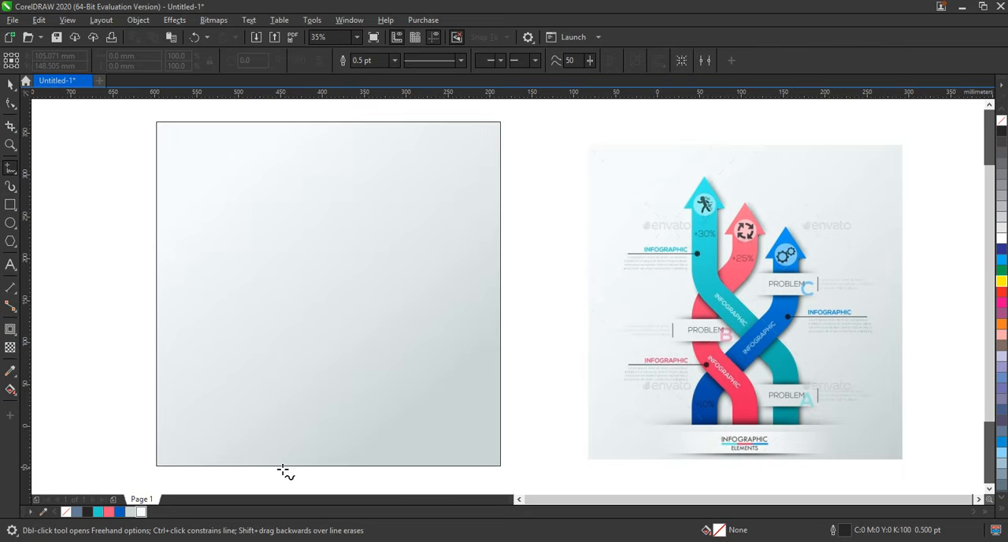
click(238, 465)
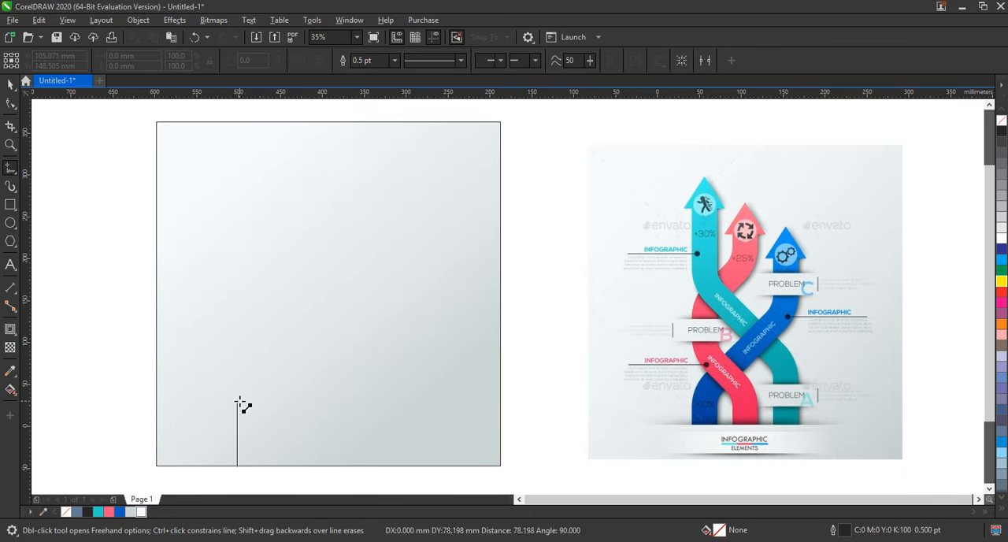
double_click(237, 398)
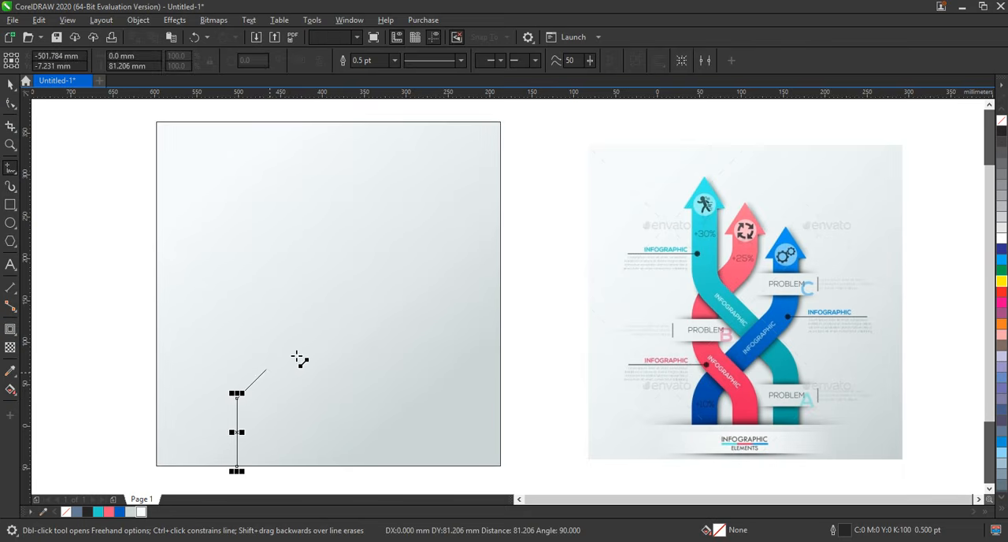
click(377, 315)
click(378, 215)
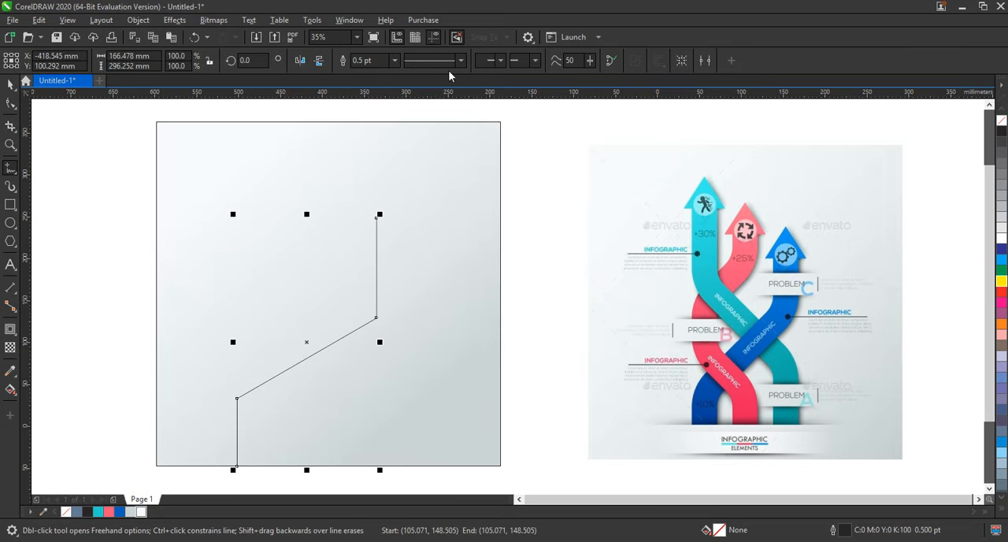
Draw a crossing three-segment line rising from the lower edge, running diagonally left, then vertical, about 152 × 355 mm overall.
click(363, 465)
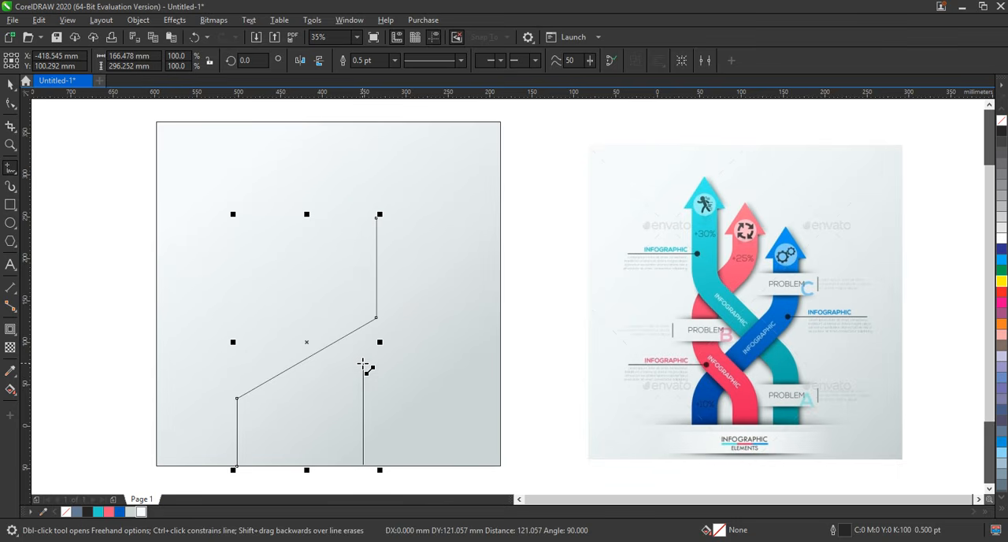
click(363, 366)
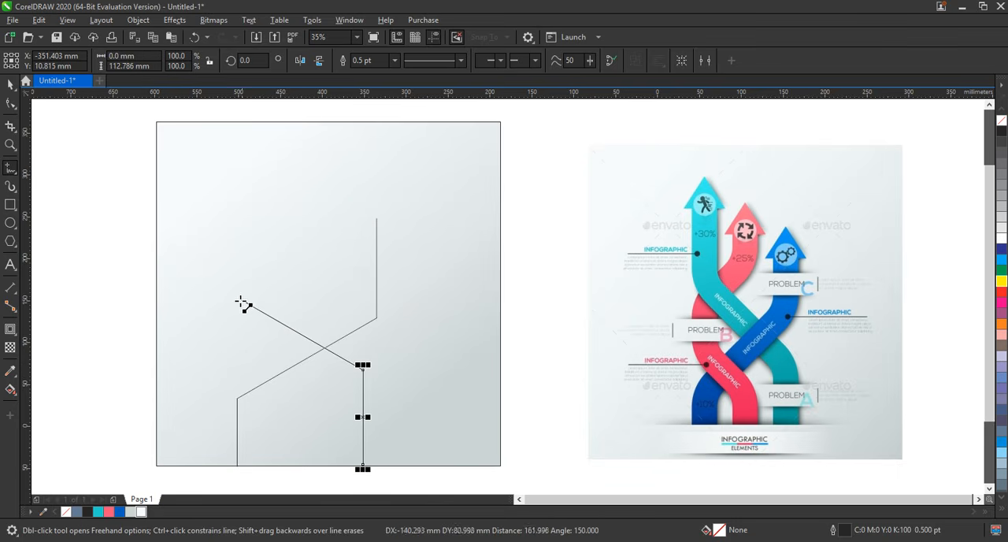
click(236, 298)
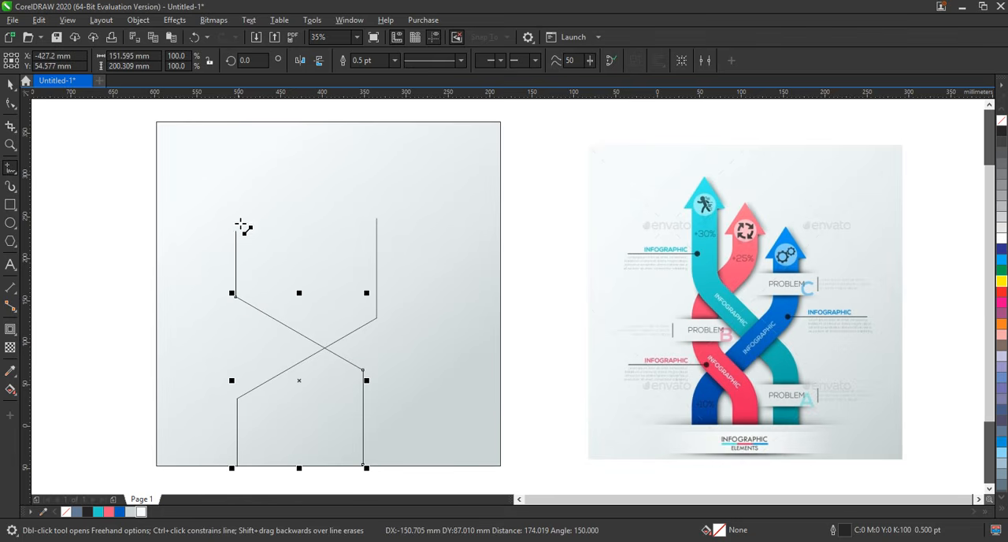
double_click(237, 165)
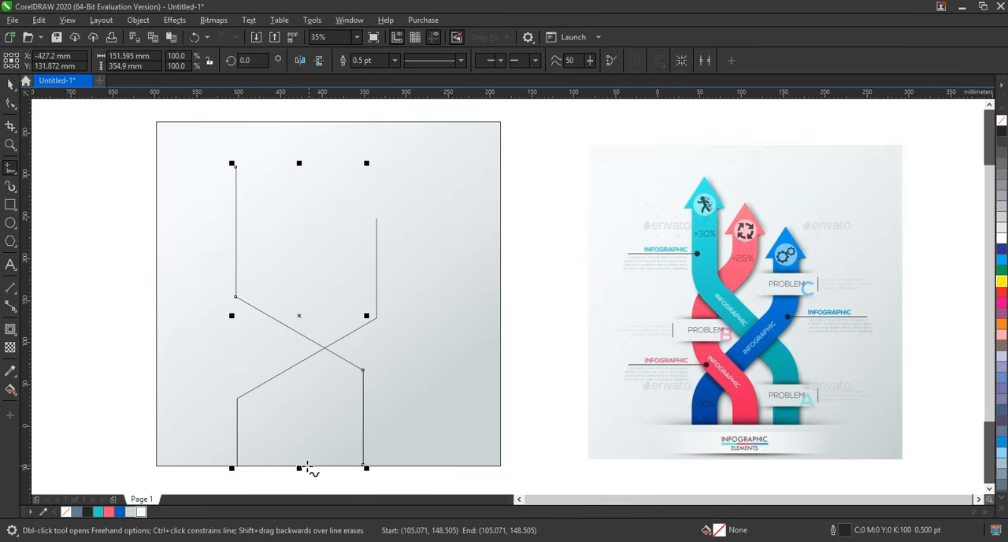
Draw a five-segment line between the two paths that bends left, rises, bends right and rises again, about 74 × 310 mm overall.
click(306, 468)
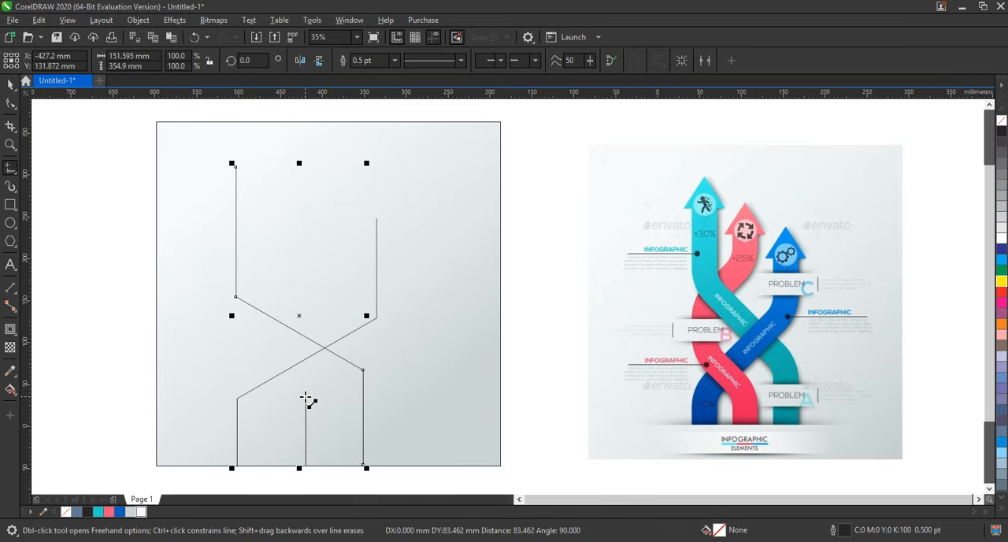
click(305, 391)
click(249, 360)
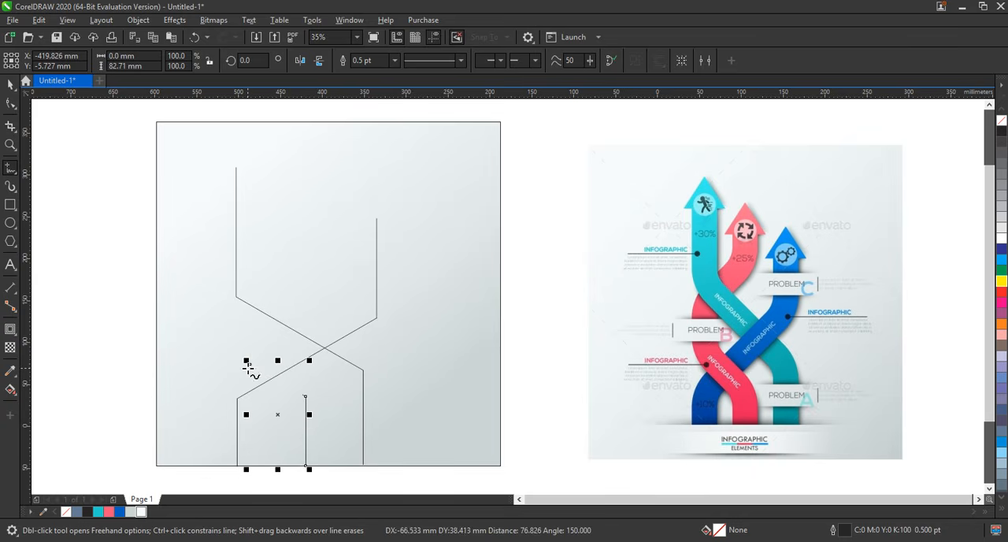
click(250, 308)
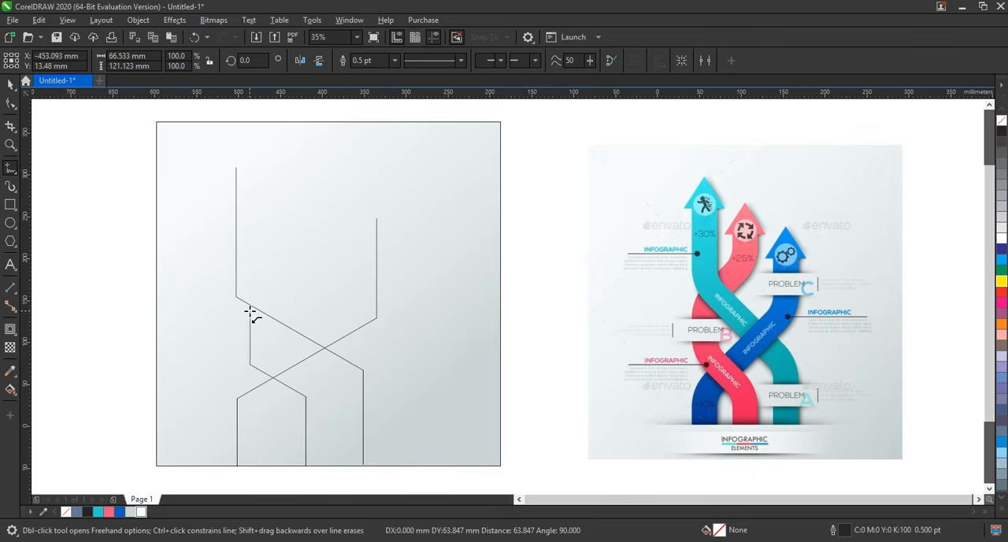
click(315, 272)
double_click(311, 206)
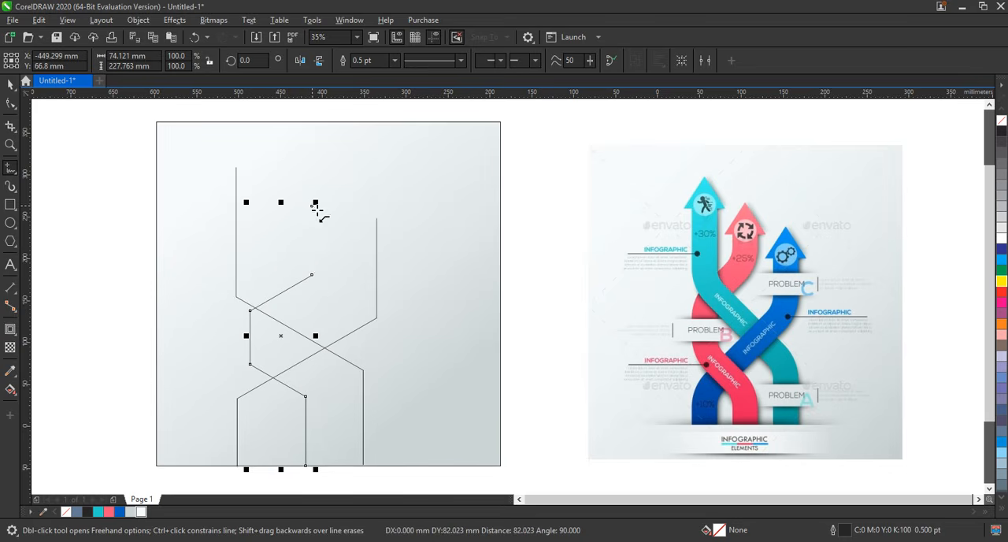
Scale the middle path to 98.5 % and move it slightly left so its left bend nears the outer path.
click(10, 85)
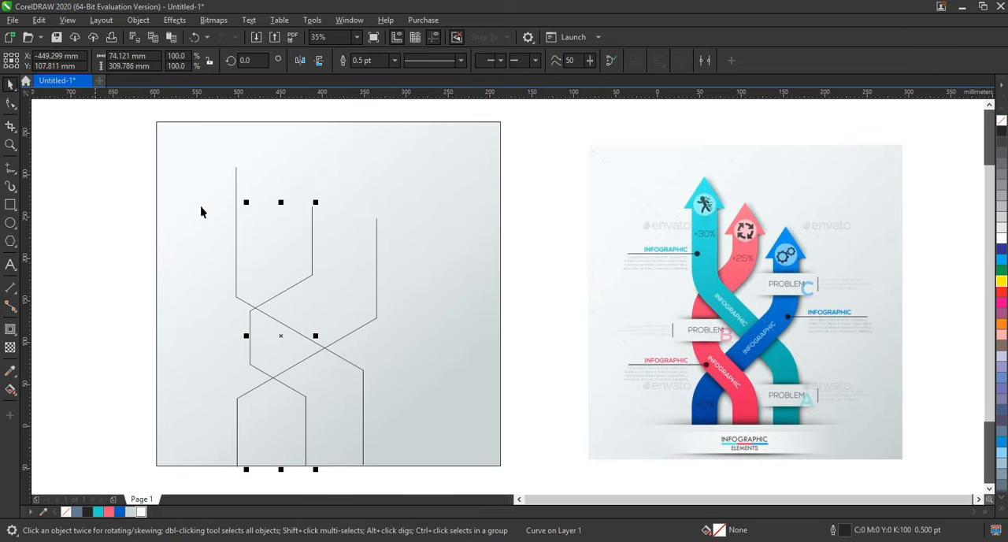
mouse_move(246, 203)
mouse_down()
mouse_move(229, 188)
mouse_move(248, 208)
mouse_up()
drag(286, 344, 270, 342)
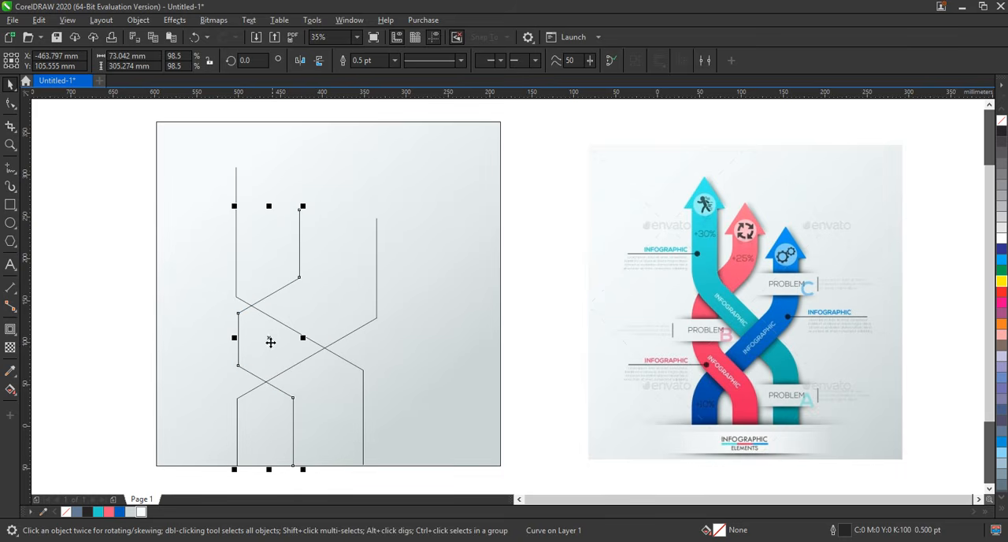
Set the outline width of all three paths to 60 pt.
click(361, 377)
drag(116, 143, 389, 484)
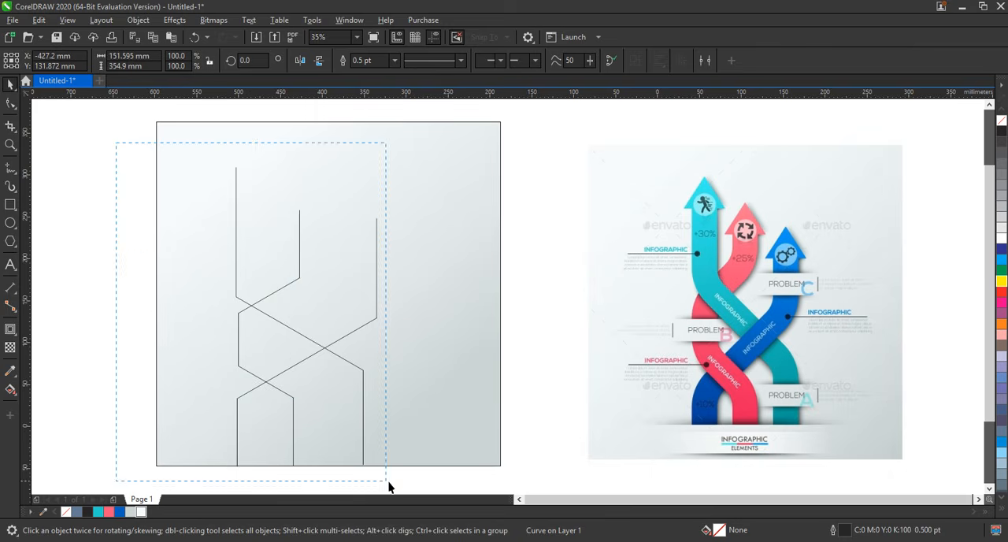
click(342, 60)
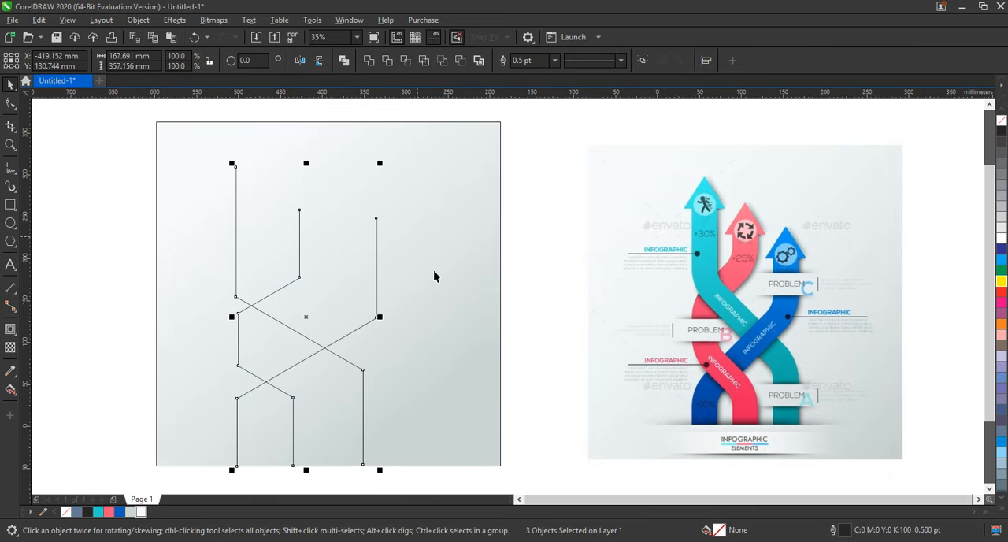
click(394, 61)
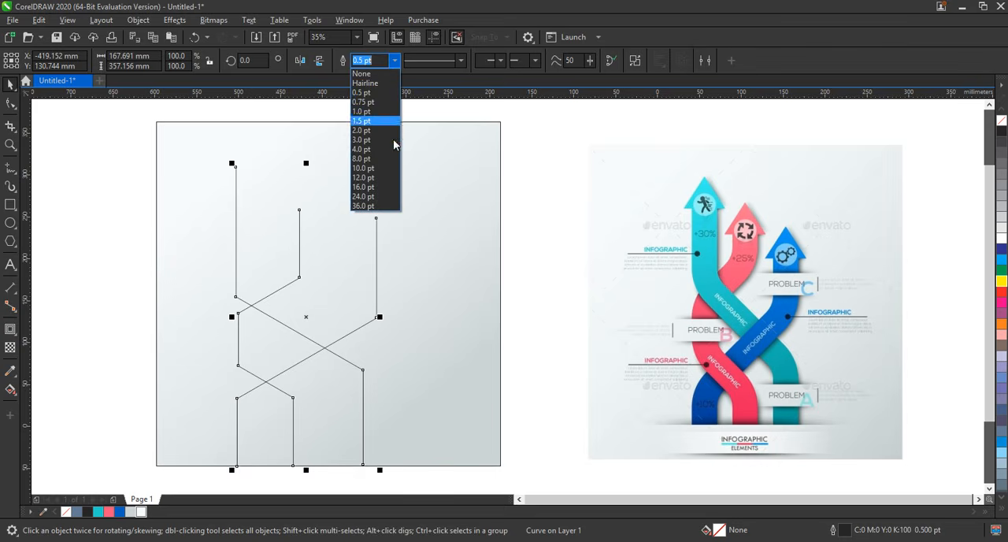
click(390, 208)
click(366, 61)
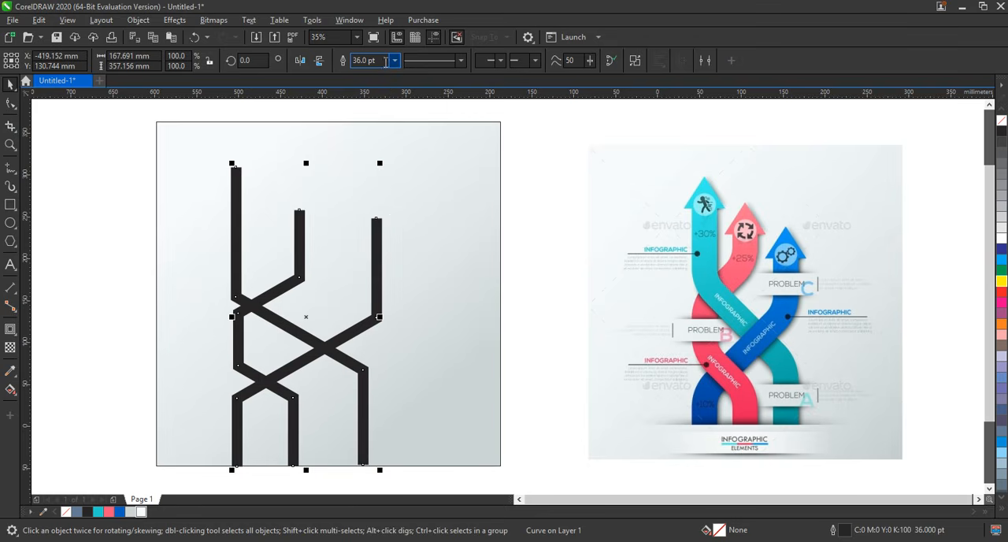
text(60)
key(Return)
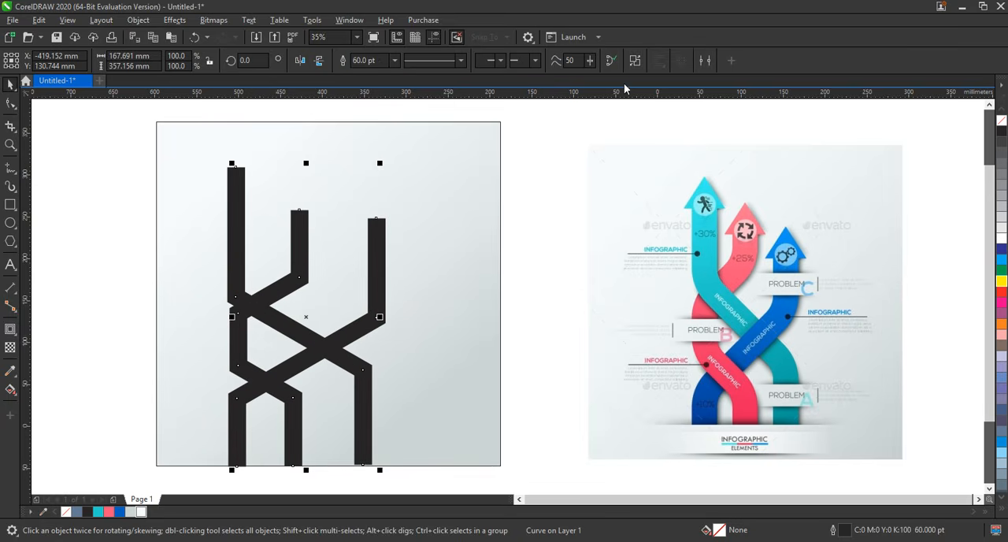
click(636, 63)
click(531, 347)
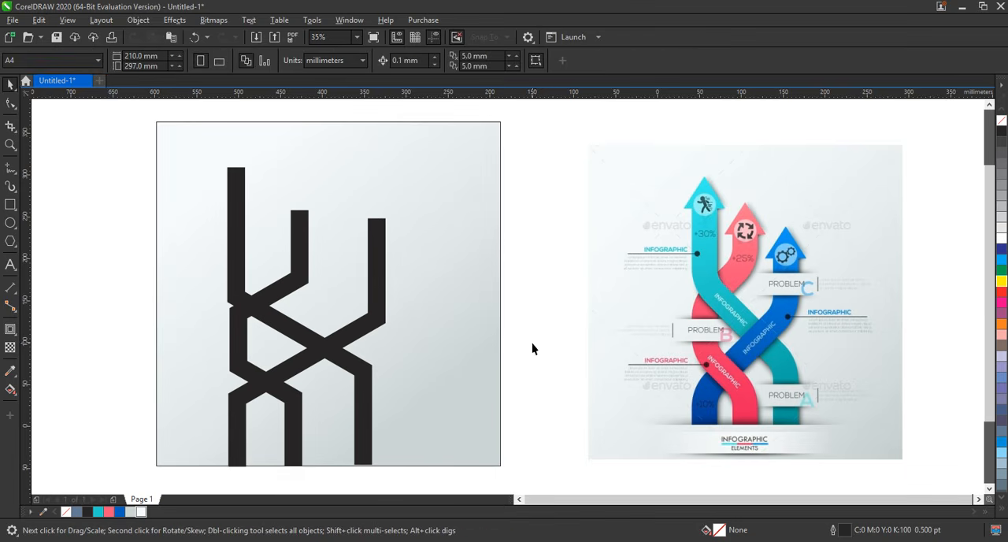
Color the path ending at the right 90% black, the middle path red and the tallest path green.
click(359, 332)
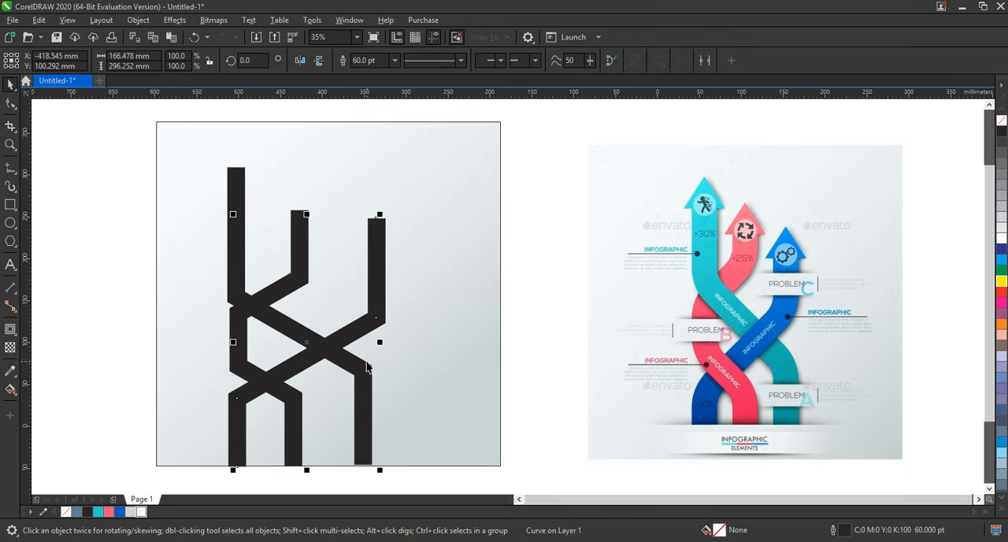
right_click(1001, 206)
right_click(1002, 142)
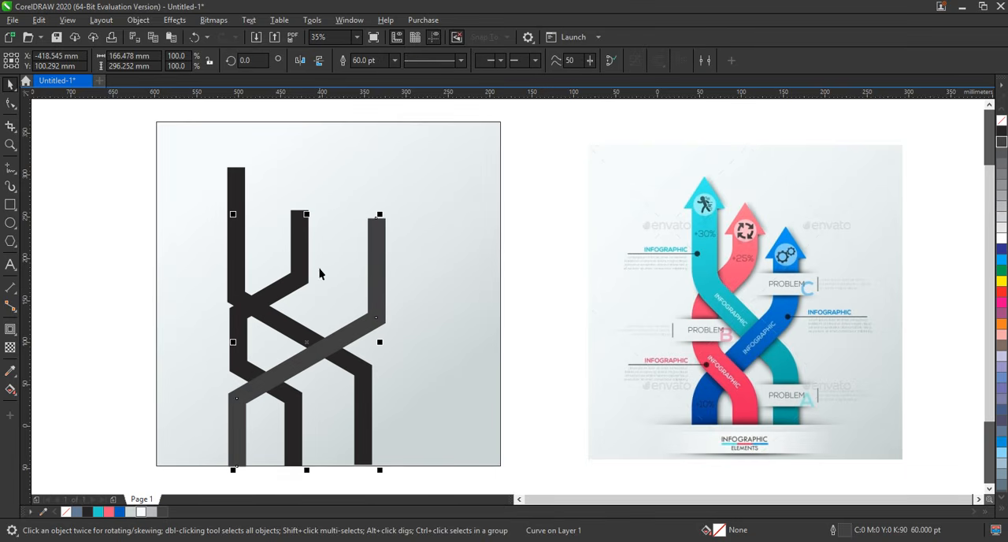
click(303, 267)
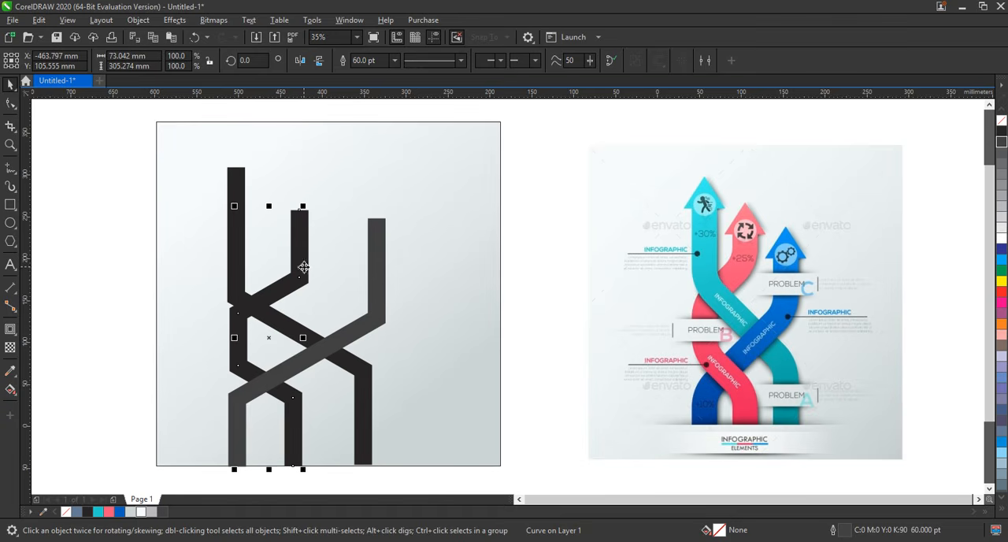
right_click(1001, 292)
click(235, 170)
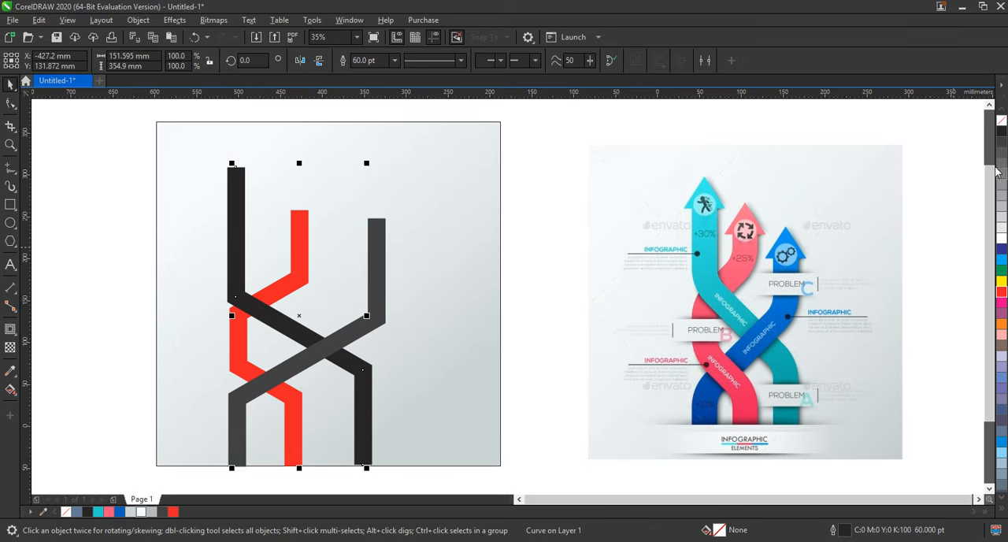
right_click(1003, 271)
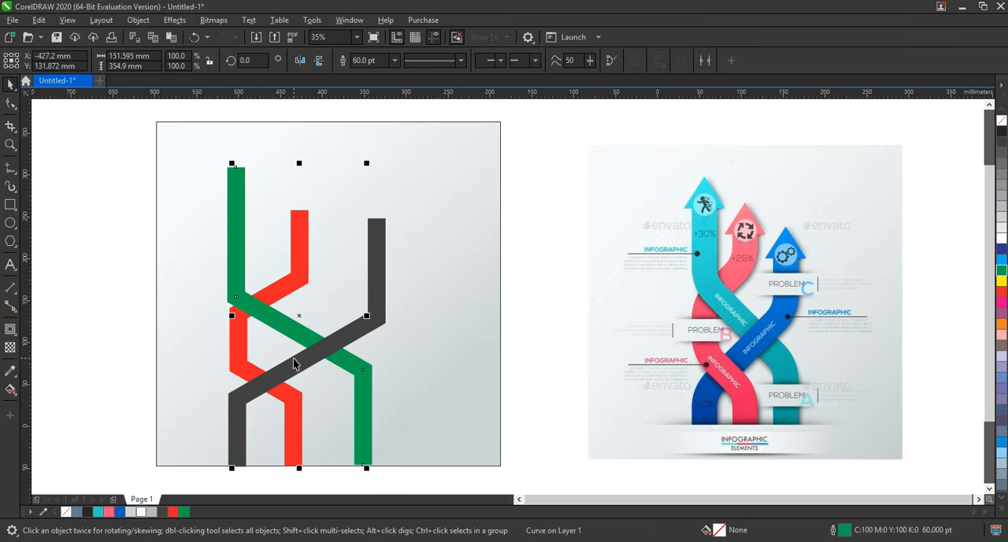
Fillet the corners of all three paths with a radius of about 36 mm.
shift+click(295, 361)
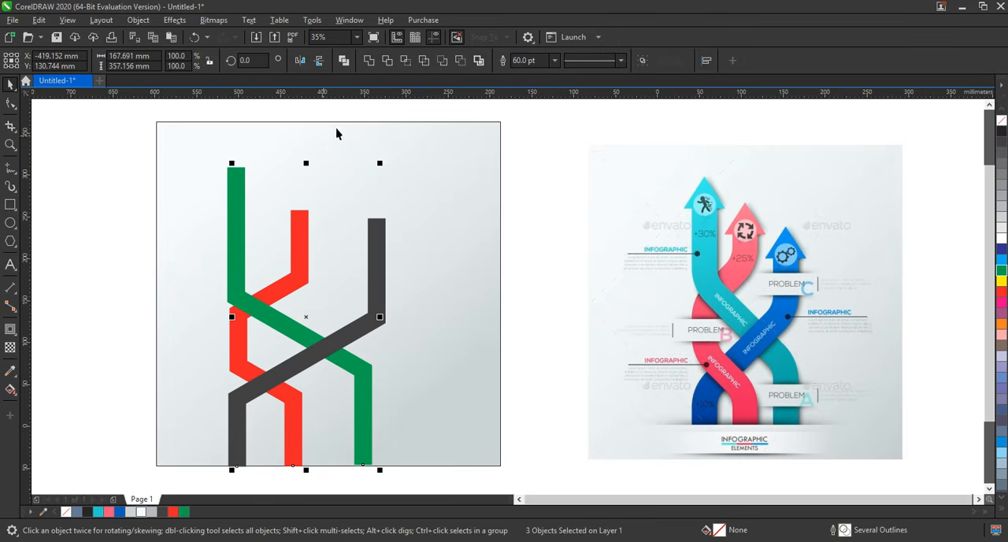
click(349, 19)
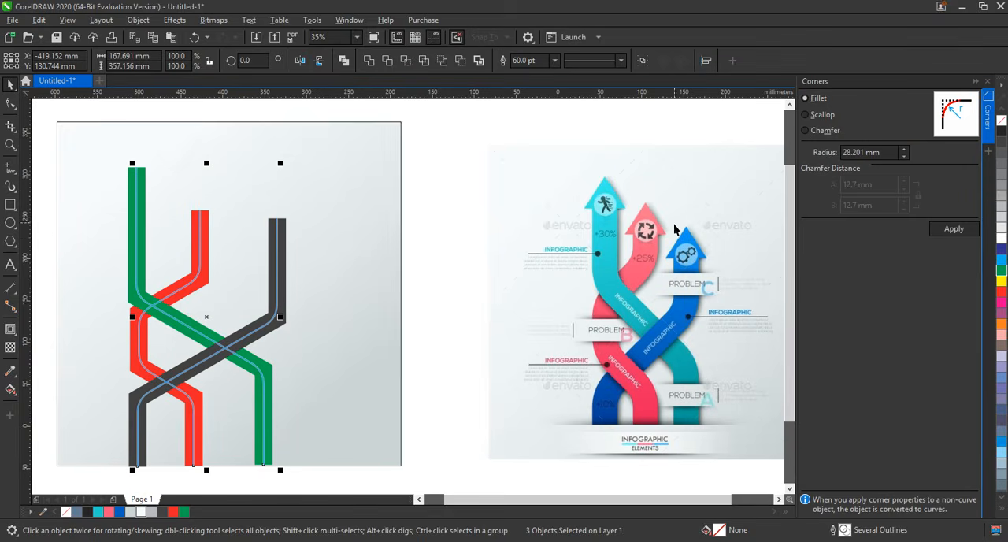
click(902, 150)
click(903, 150)
click(903, 150)
click(903, 149)
click(903, 150)
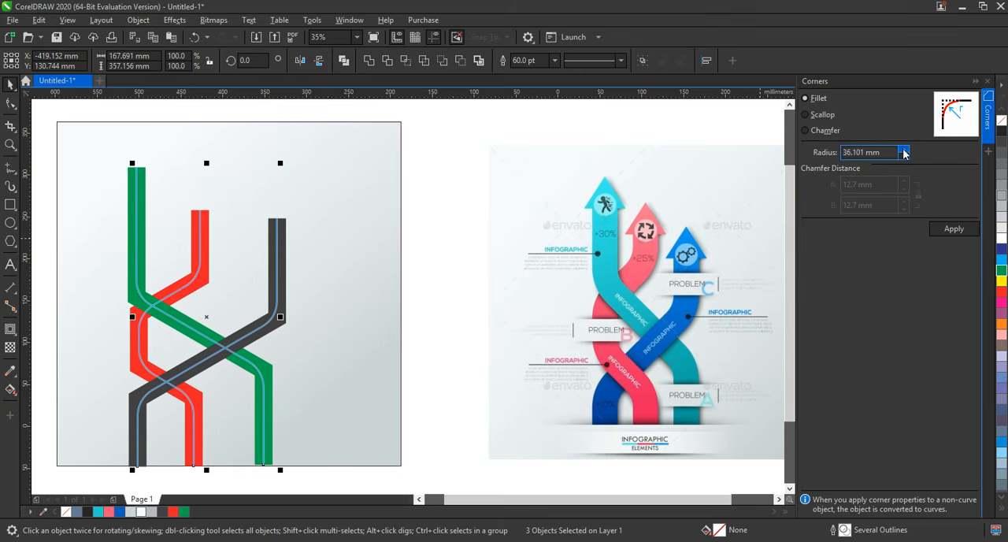
click(902, 150)
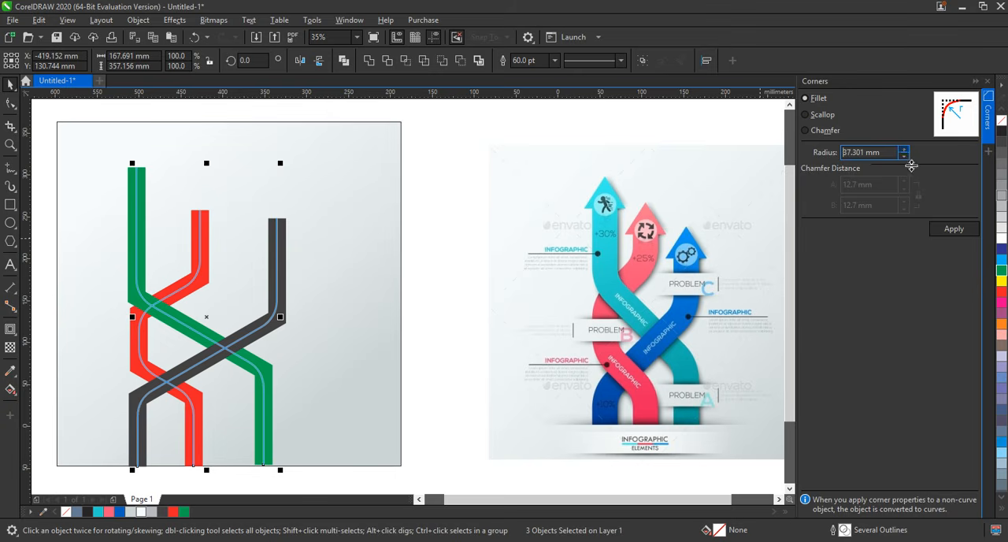
click(948, 231)
click(988, 82)
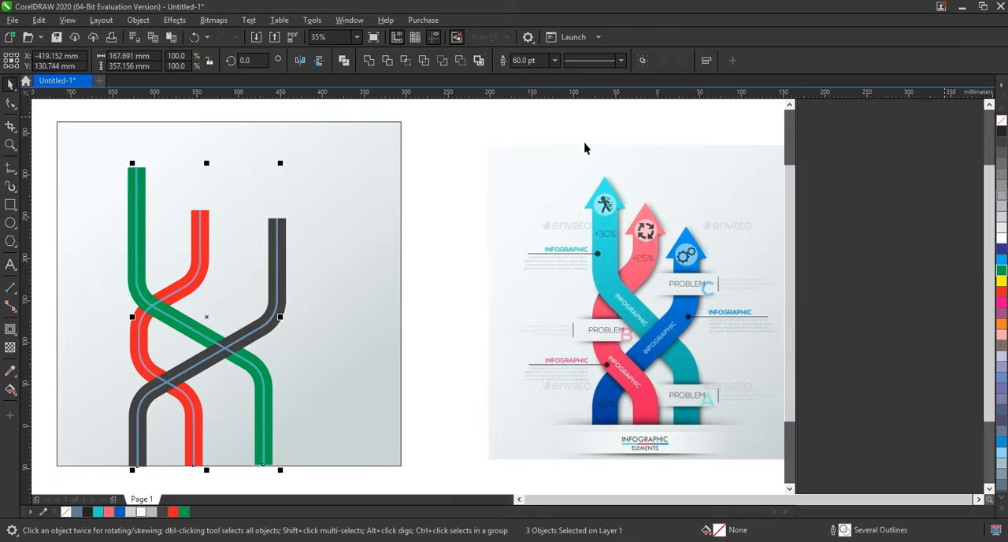
Increase the outline width of the three rounded paths to 90 pt.
click(525, 61)
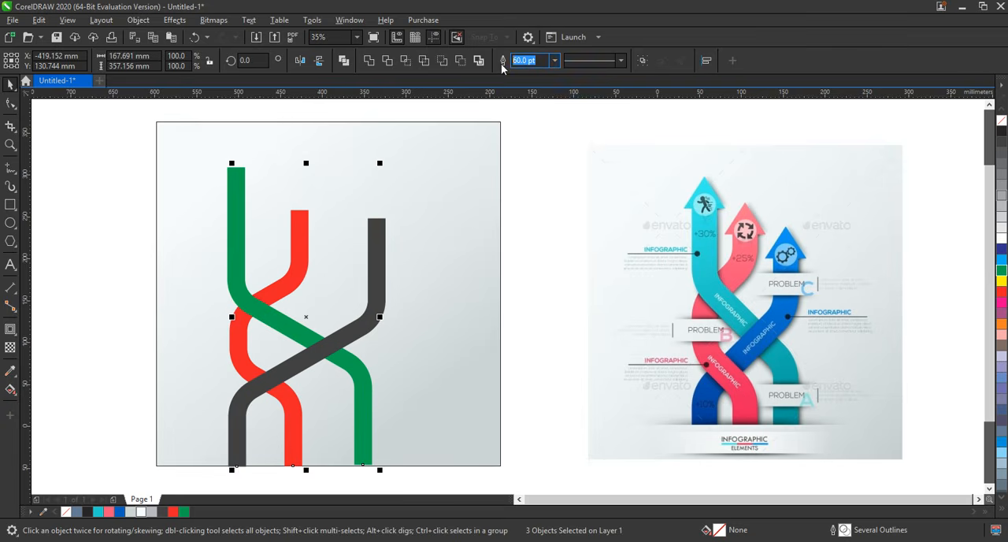
text(90)
key(Return)
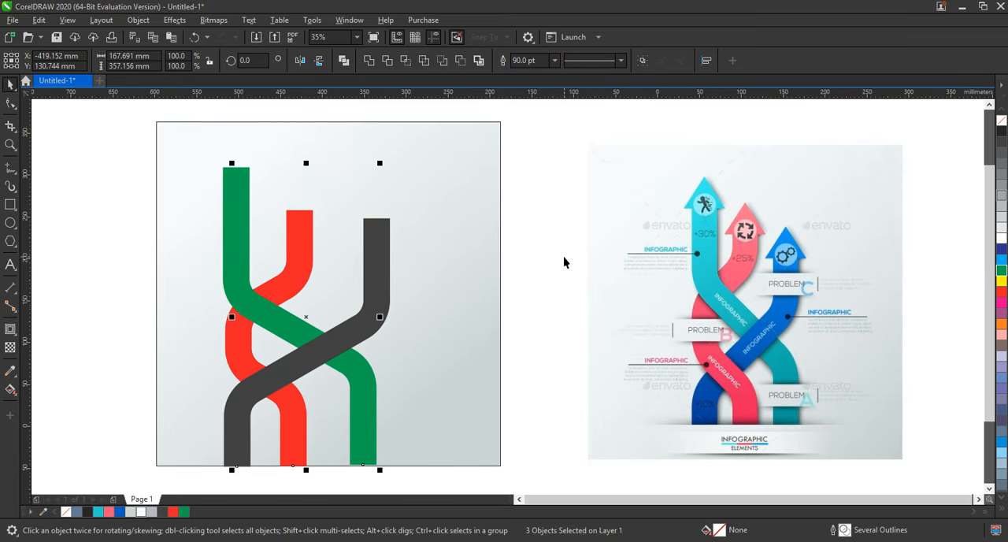
Convert the dark gray path's outline to an object and select the green path.
click(428, 297)
click(370, 303)
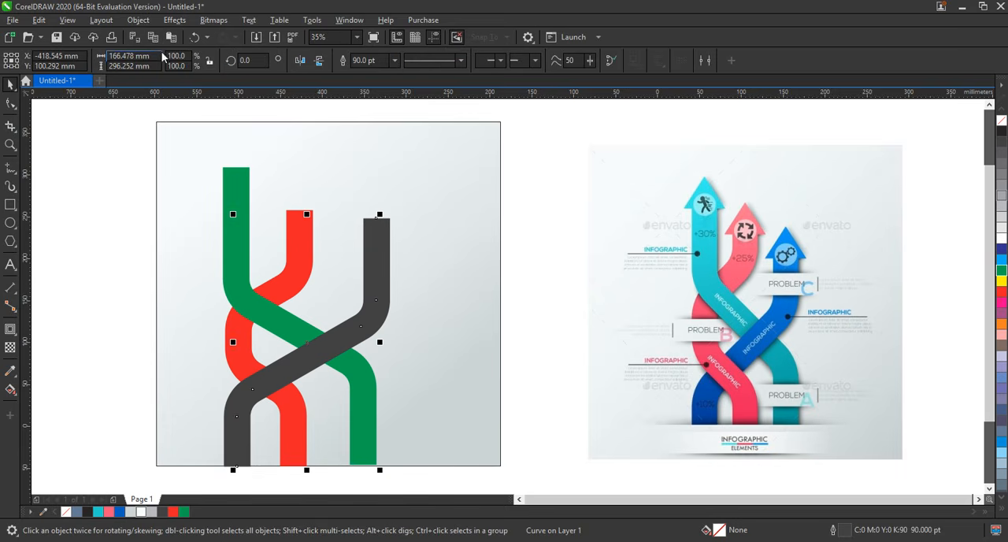
click(100, 20)
mouse_move(137, 20)
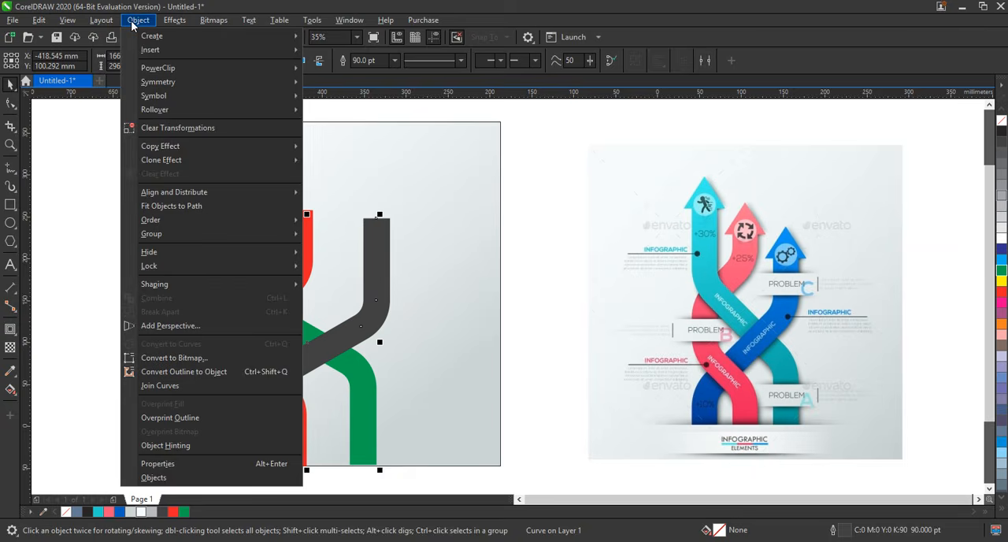
click(189, 370)
click(288, 319)
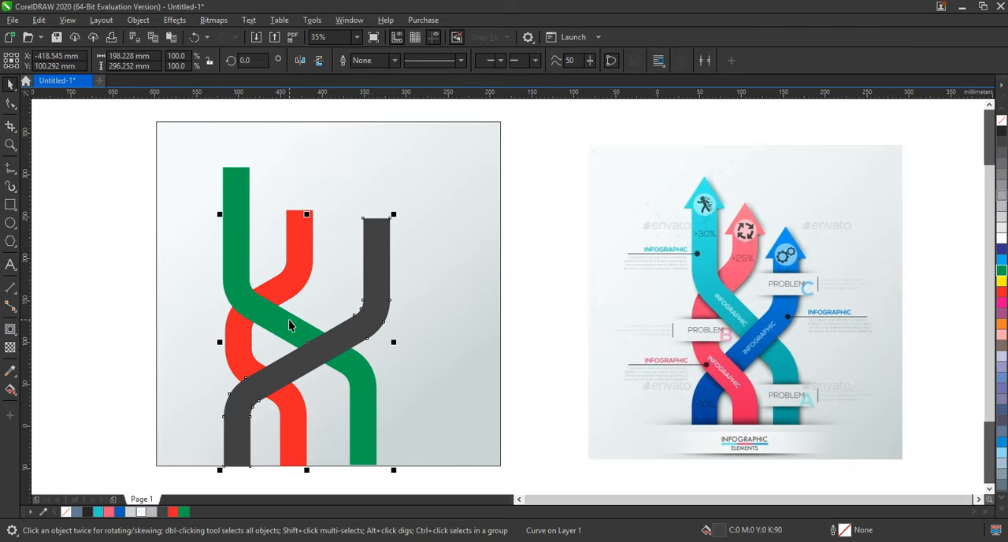
Convert the outlines of the green and red paths to objects.
click(138, 20)
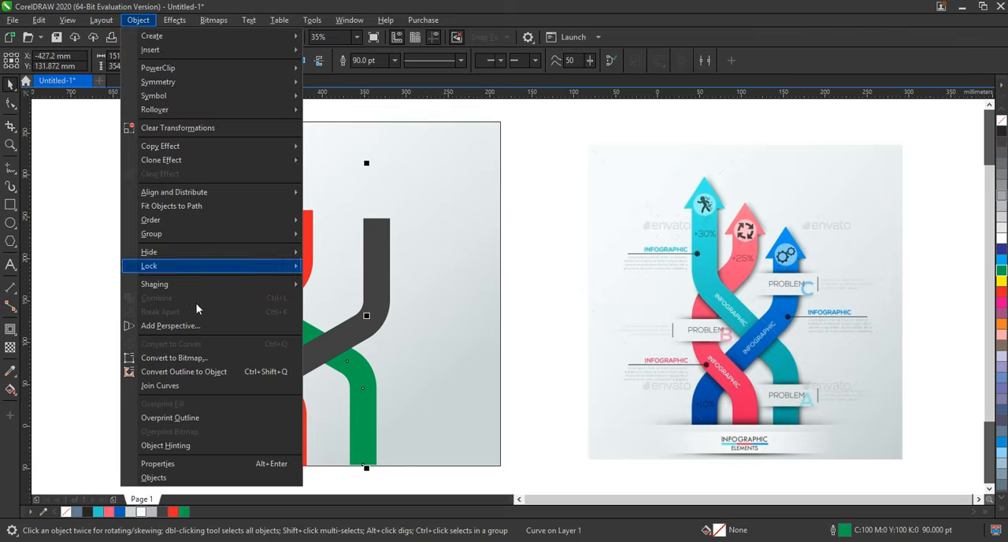
click(203, 376)
click(233, 332)
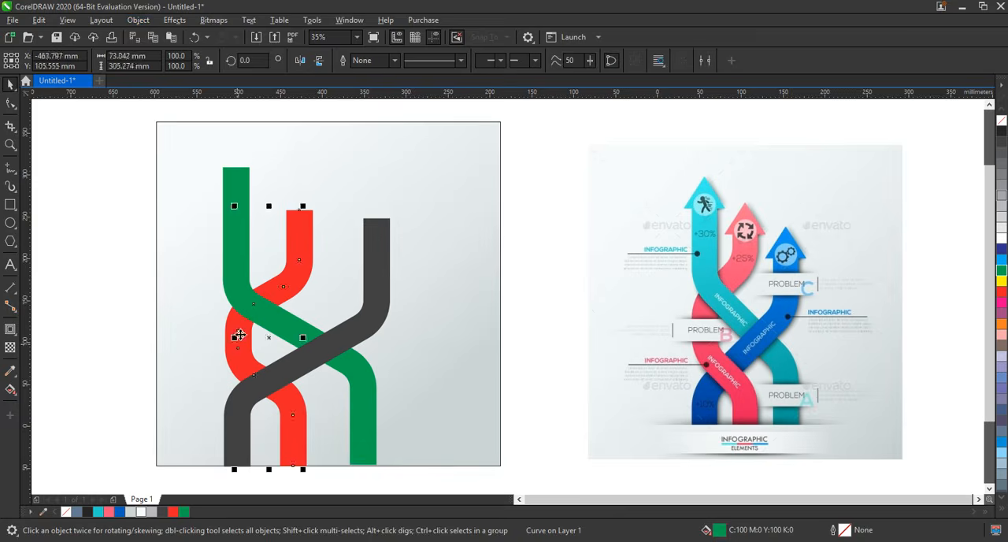
click(138, 20)
click(196, 371)
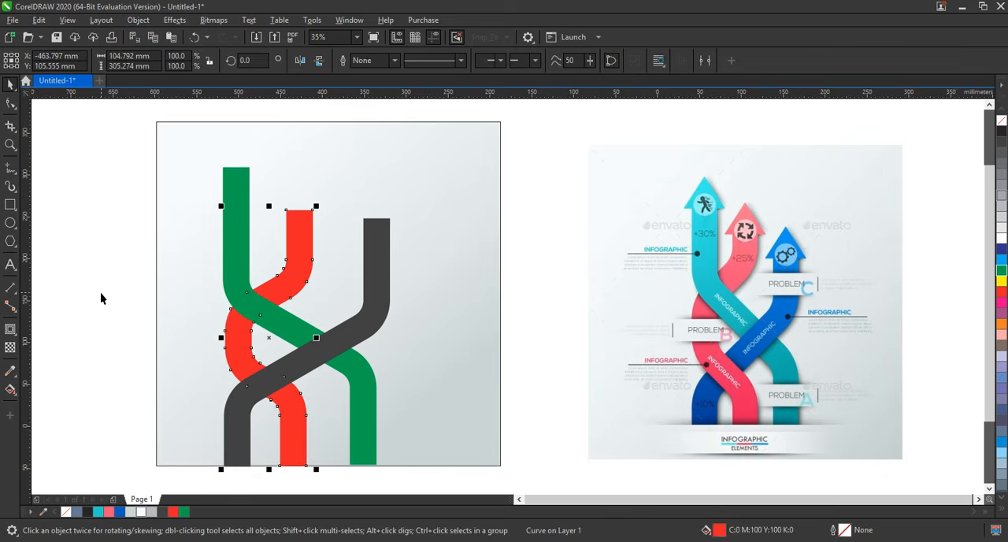
click(38, 408)
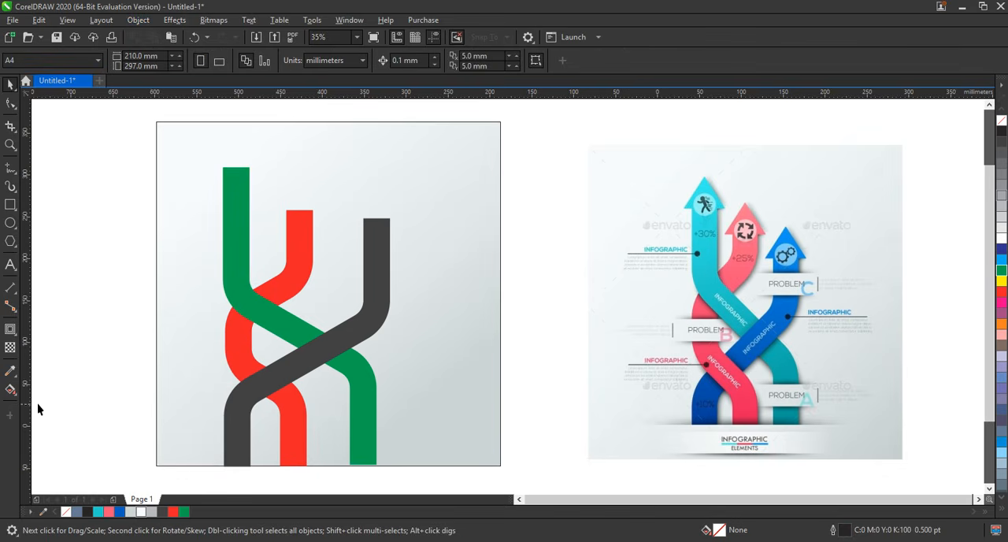
Recolor the red band pink, the dark gray band blue and the green band turquoise.
click(251, 357)
click(110, 511)
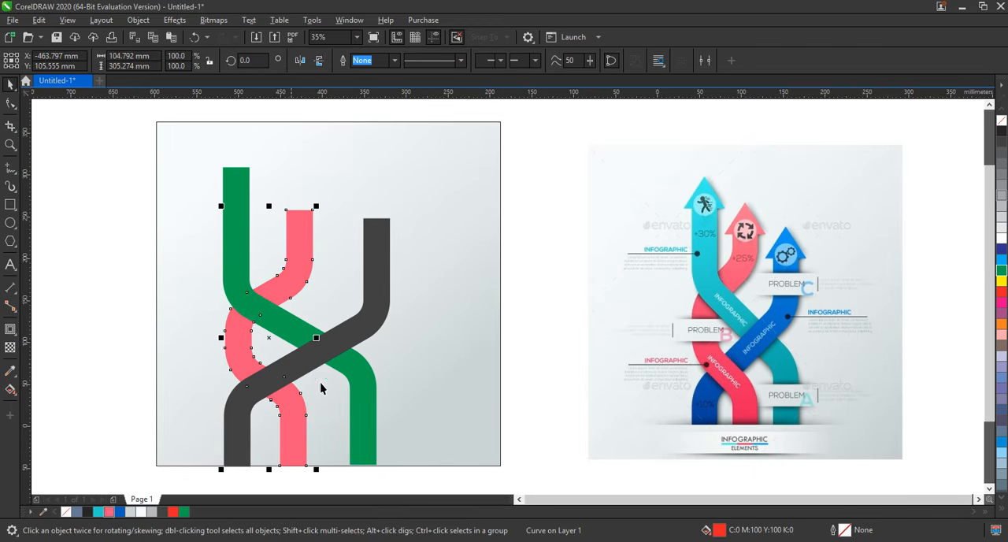
click(302, 371)
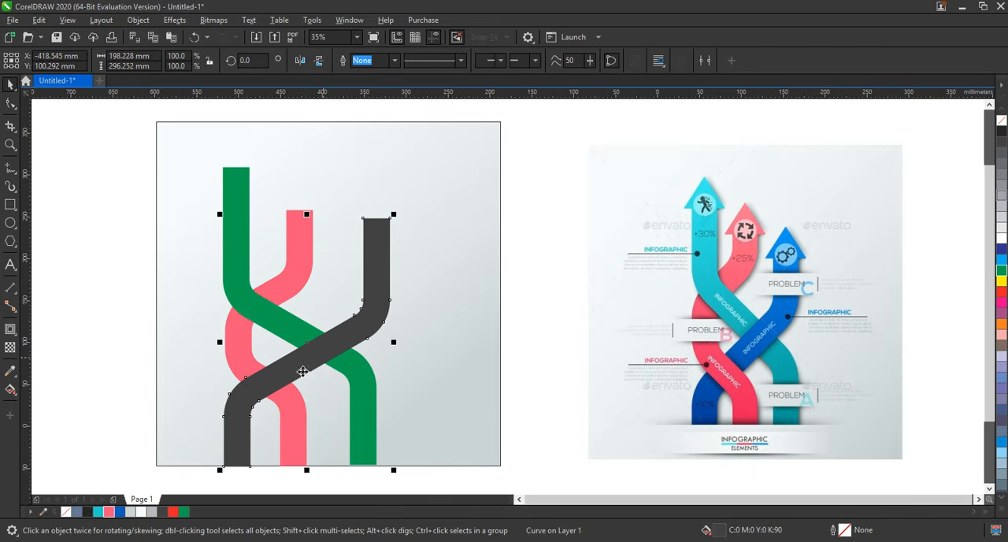
click(119, 511)
click(364, 403)
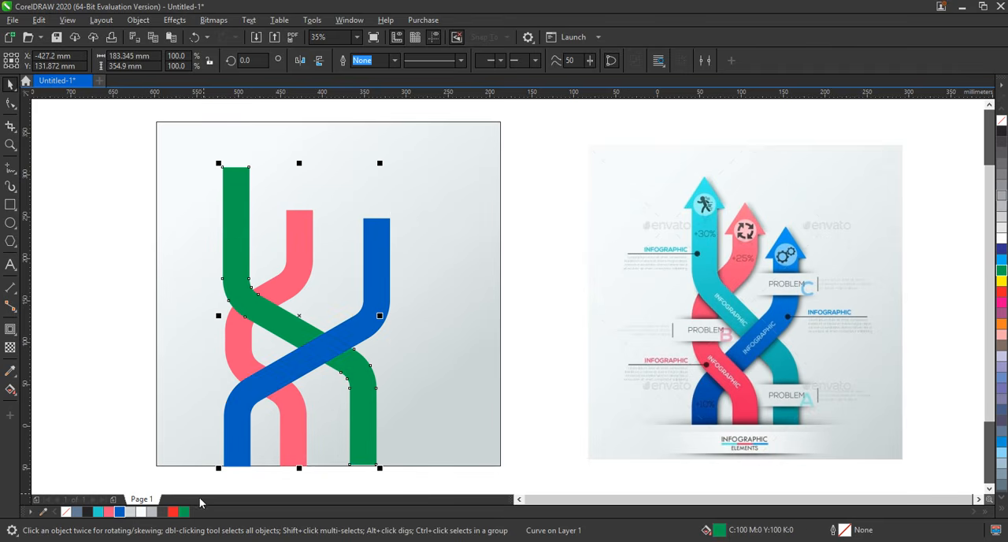
click(98, 510)
click(117, 185)
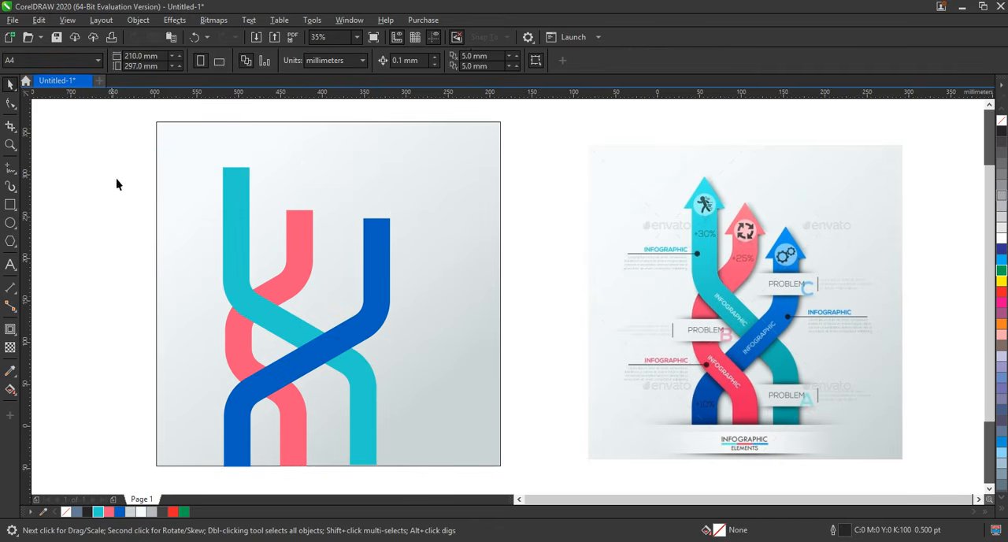
Move the three bands together to the middle of the gradient square and shrink them slightly.
drag(117, 184, 404, 484)
drag(336, 340, 379, 334)
drag(428, 139, 425, 148)
click(63, 218)
Draw a three-sided polygon about 51 mm wide and 45 mm high on top of the turquoise band as an arrowhead.
click(10, 240)
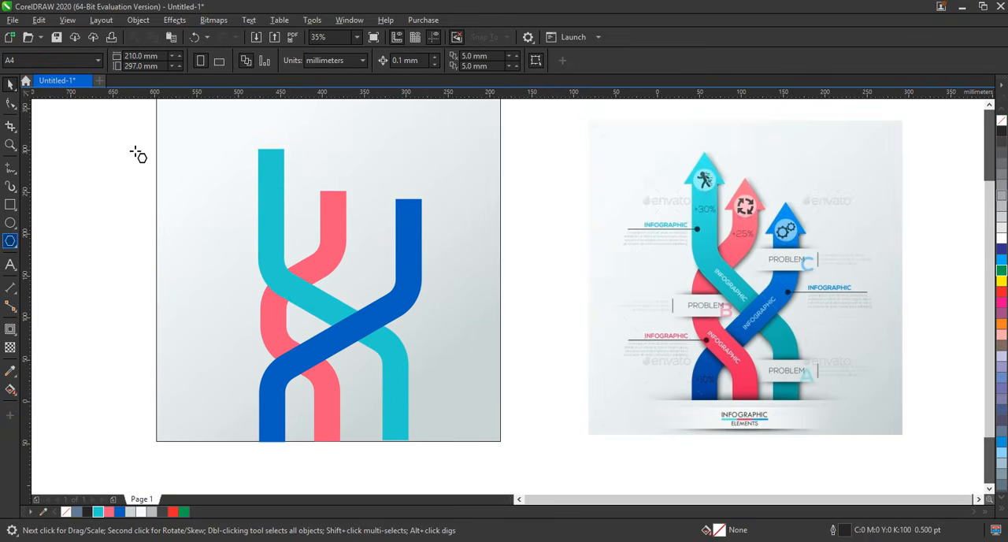
drag(402, 146, 280, 159)
key(space)
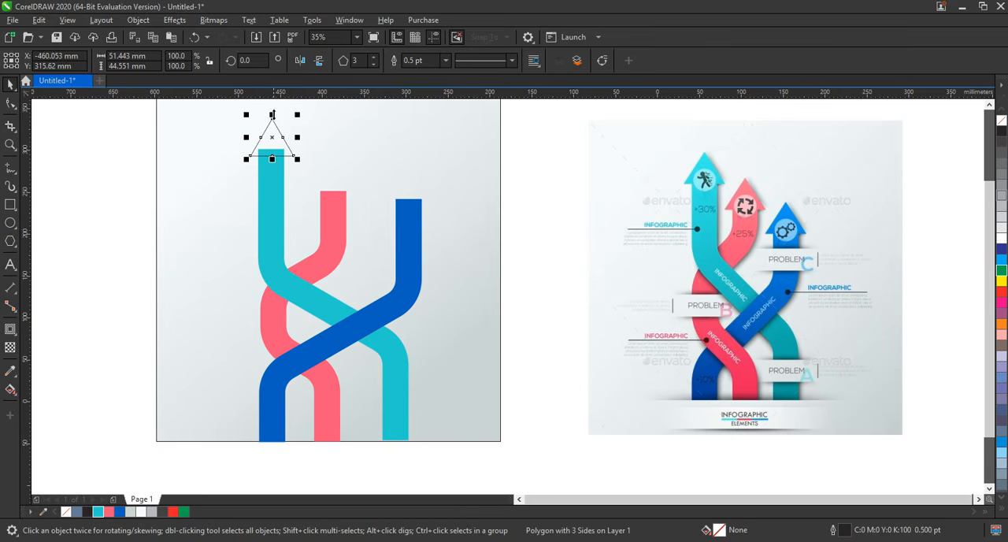
Flatten the triangle to about 59 by 39 mm and place copies on the tops of the pink and blue bands.
drag(272, 114, 330, 183)
key(ctrl+z)
click(273, 142)
drag(330, 183, 408, 193)
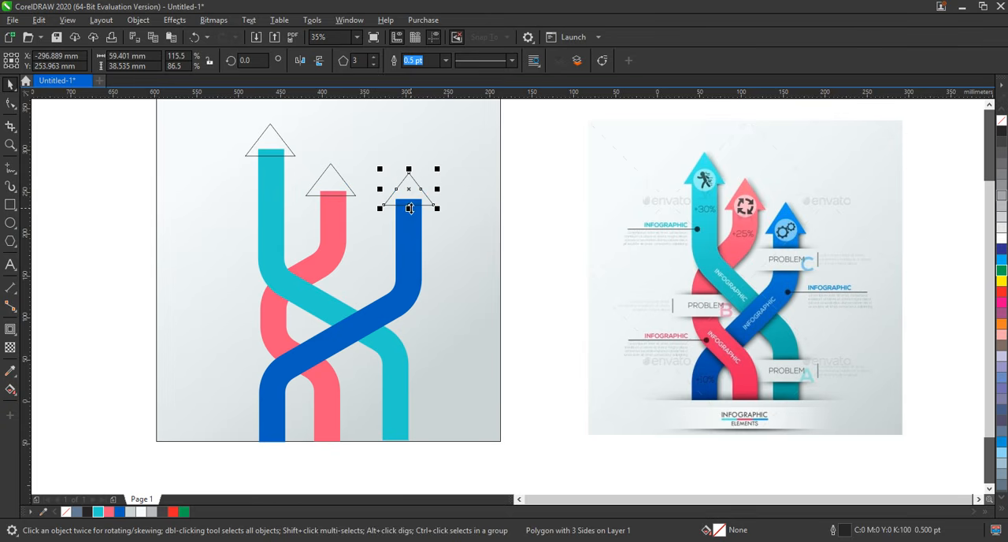
Weld each triangle to the blue, pink or turquoise band beneath it to form three arrows.
shift+click(403, 230)
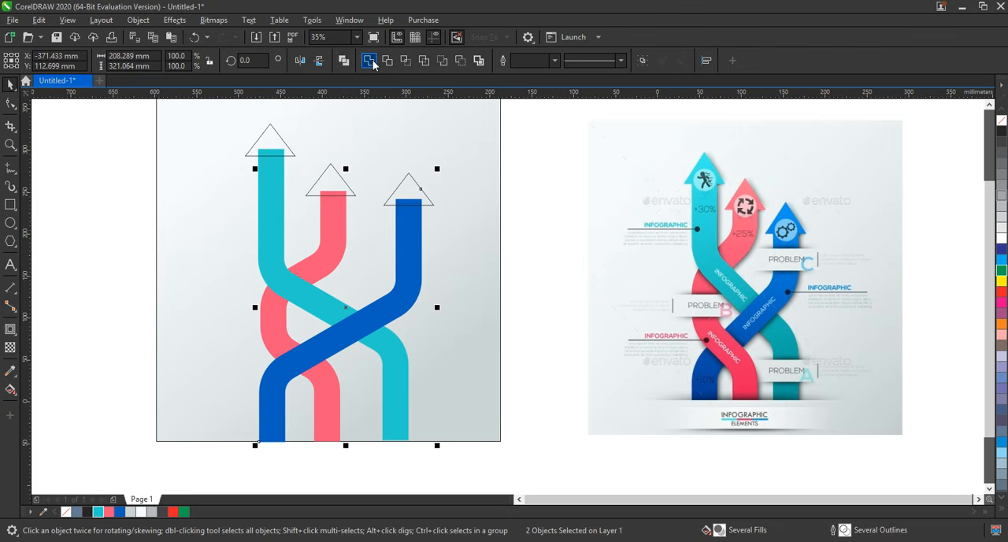
click(375, 63)
click(331, 187)
shift+click(334, 209)
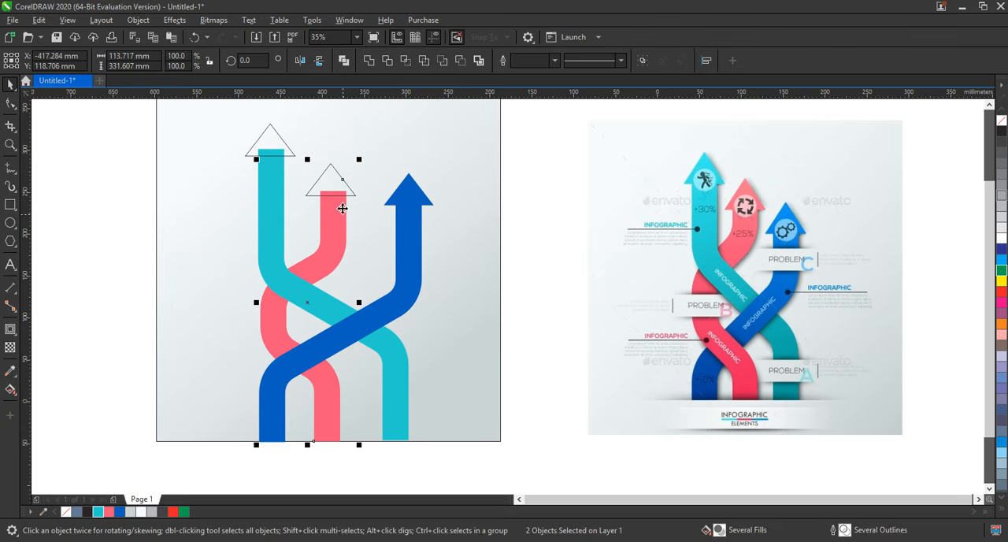
click(369, 63)
click(272, 155)
shift+click(274, 182)
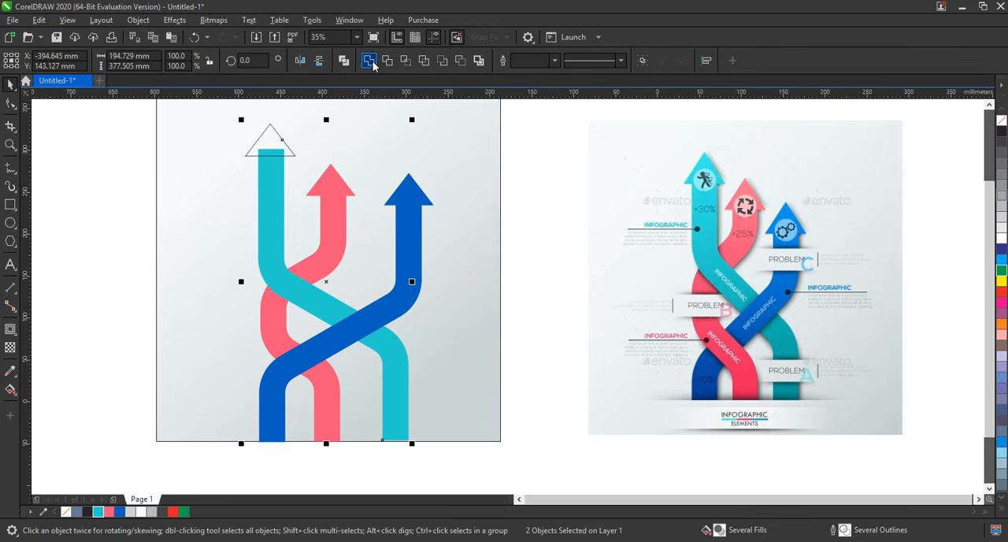
click(373, 66)
click(126, 118)
Bring the turquoise arrow to the front of the blue and pink arrows.
drag(126, 115, 438, 450)
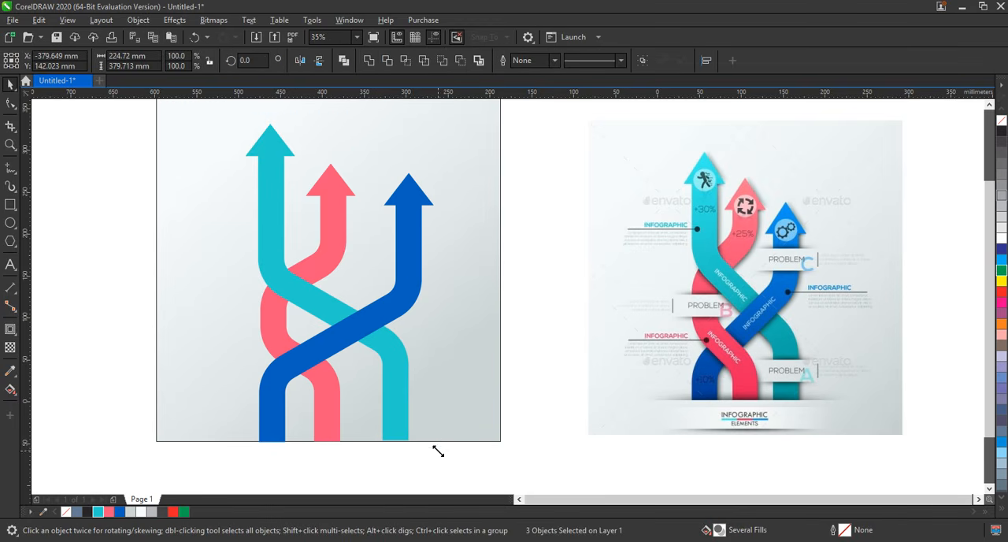
click(541, 405)
click(396, 364)
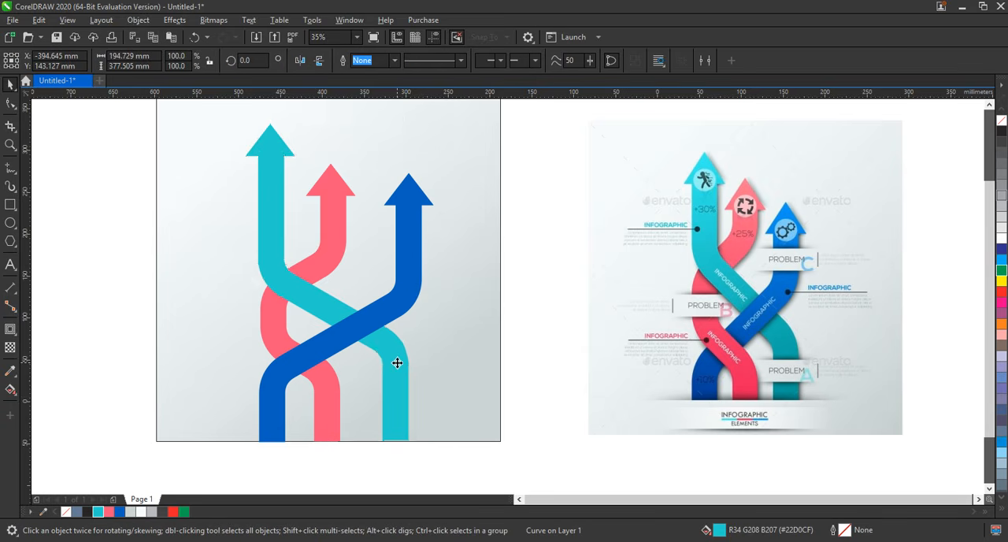
click(571, 442)
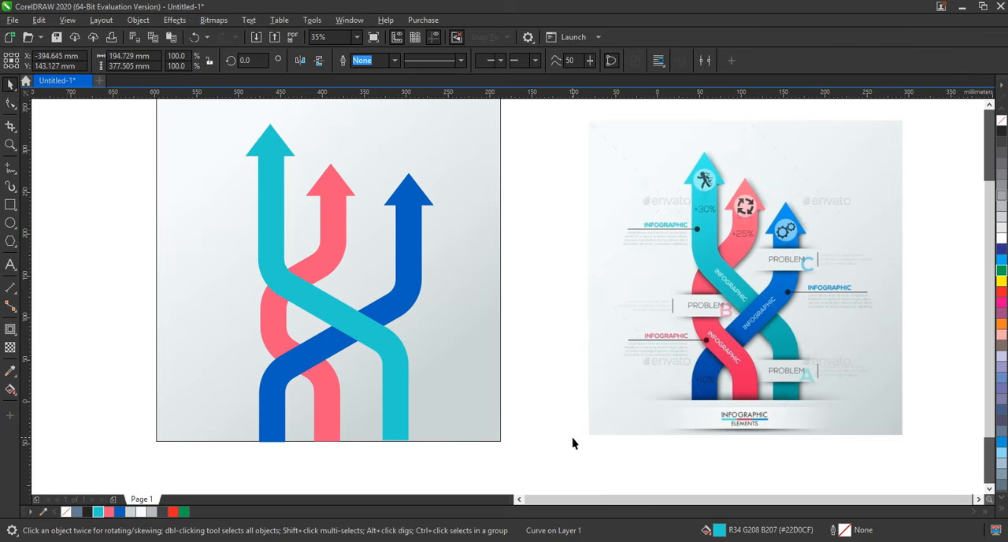
Remove the fill from the pink and blue arrows and give them a black outline.
click(327, 394)
shift+click(290, 364)
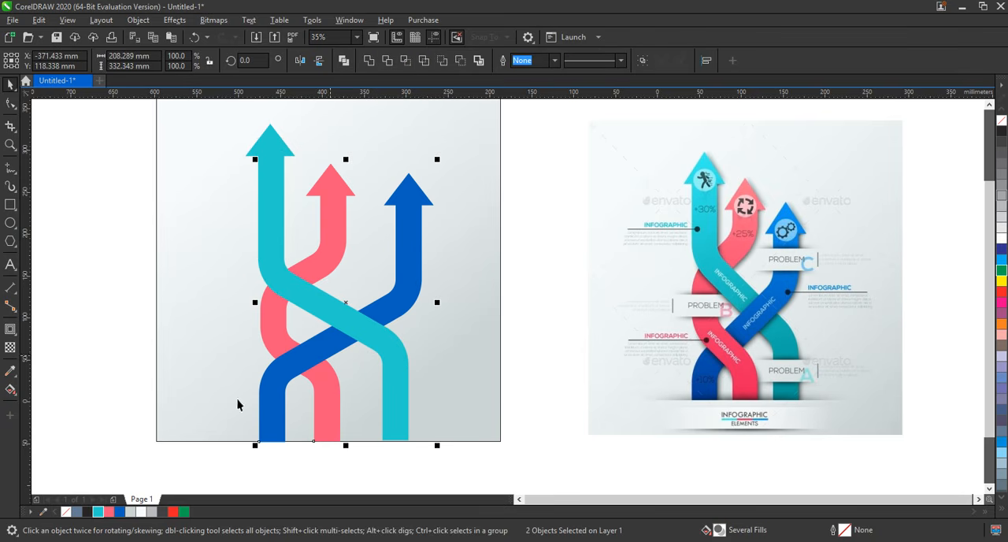
click(62, 510)
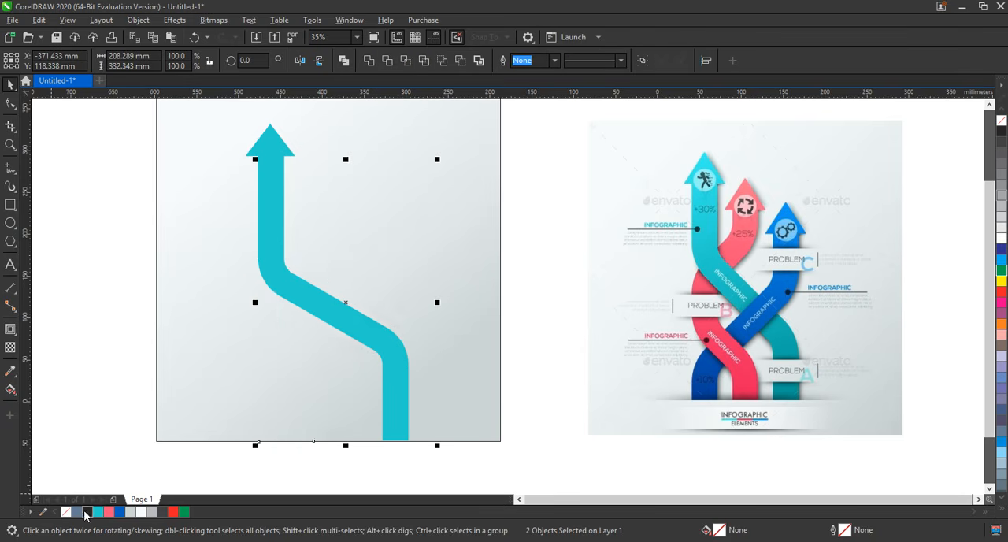
right_click(87, 511)
click(83, 353)
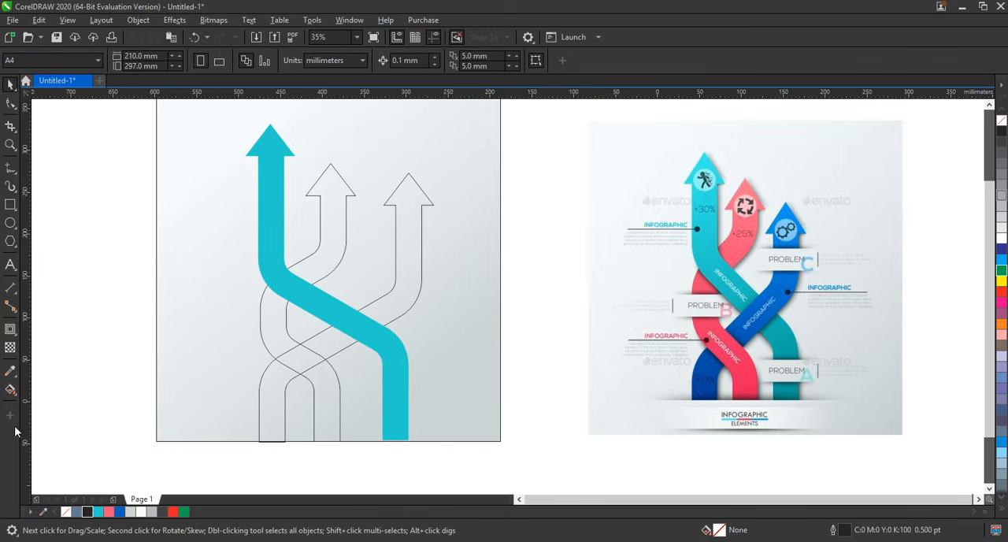
Smart-fill the middle arrow's lower leg and its crossing with the right arrow, and weld the two pieces together.
click(17, 400)
click(43, 404)
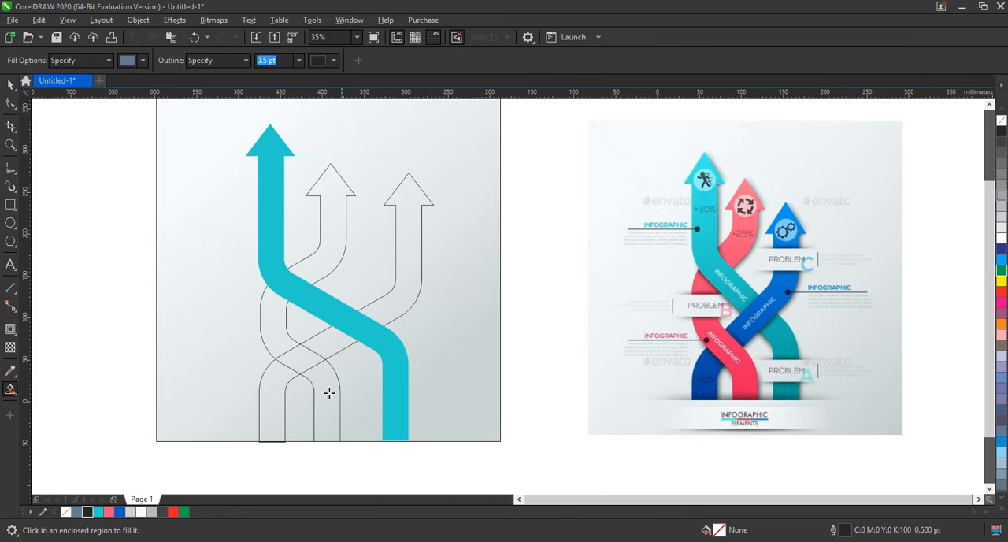
click(323, 389)
click(304, 364)
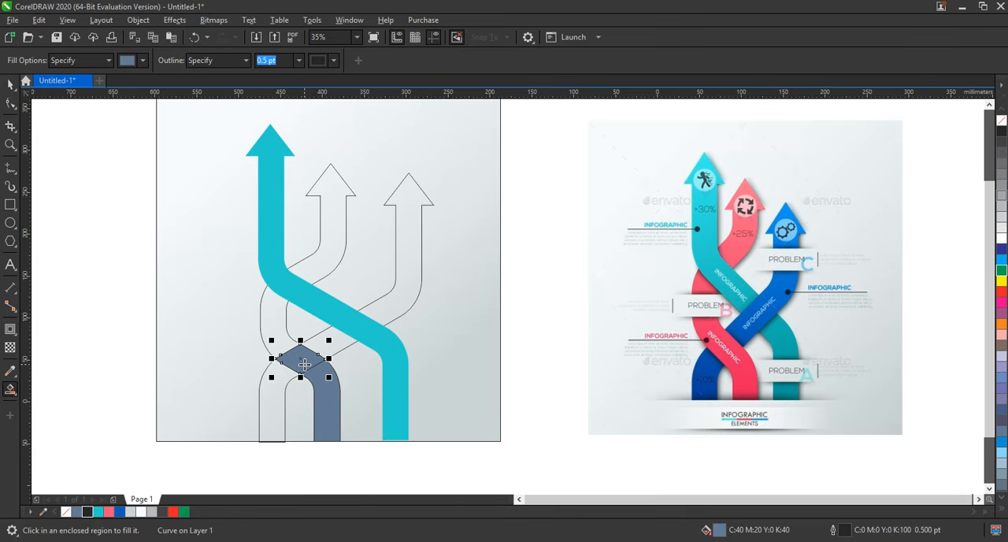
click(10, 84)
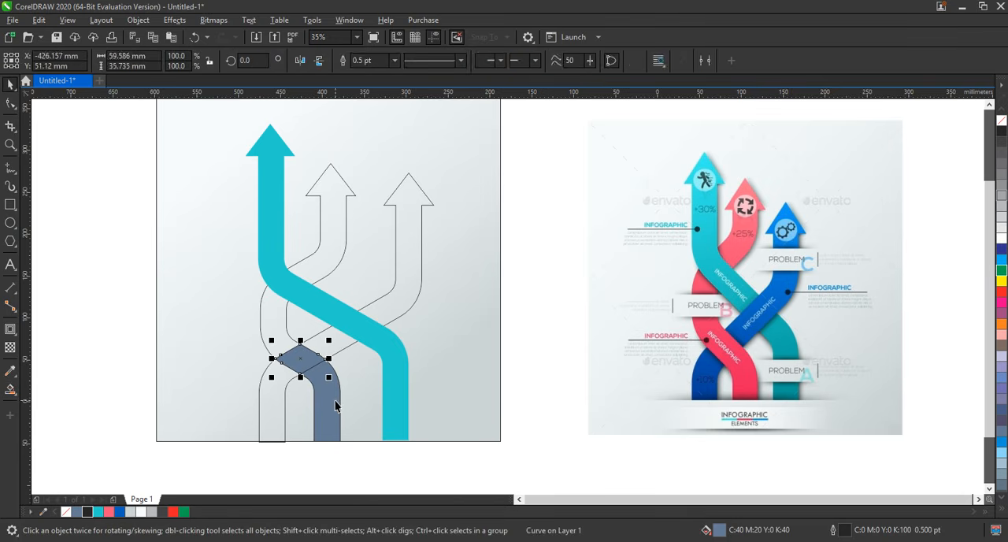
shift+click(328, 409)
click(367, 61)
Fill the right arrow blue, and the middle arrow and its welded lower piece pink.
click(327, 346)
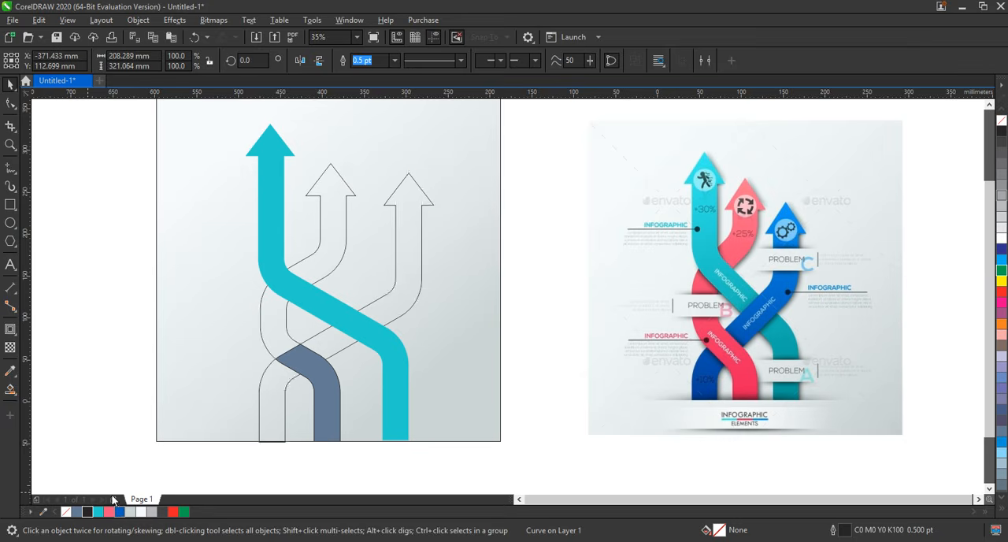
click(120, 512)
click(75, 358)
click(282, 341)
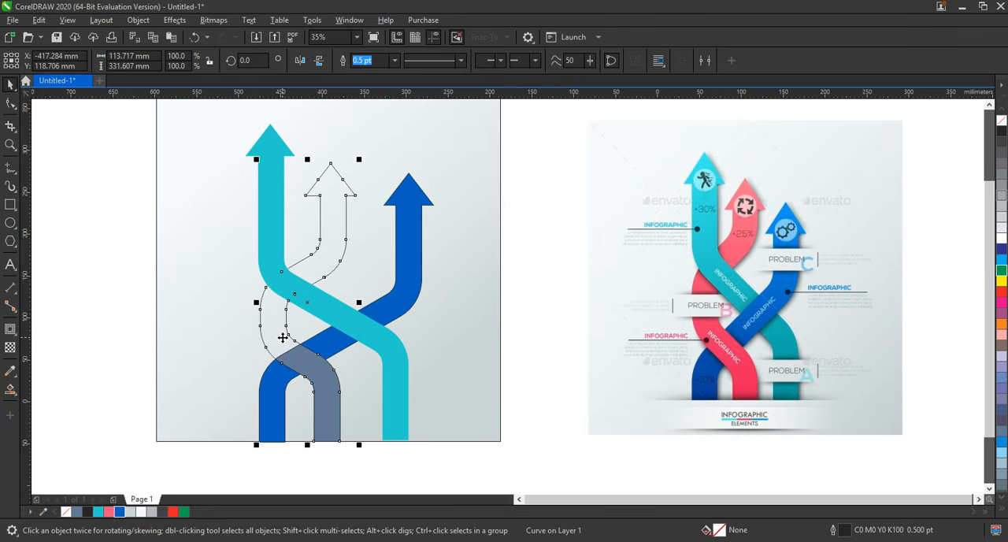
click(110, 512)
click(326, 375)
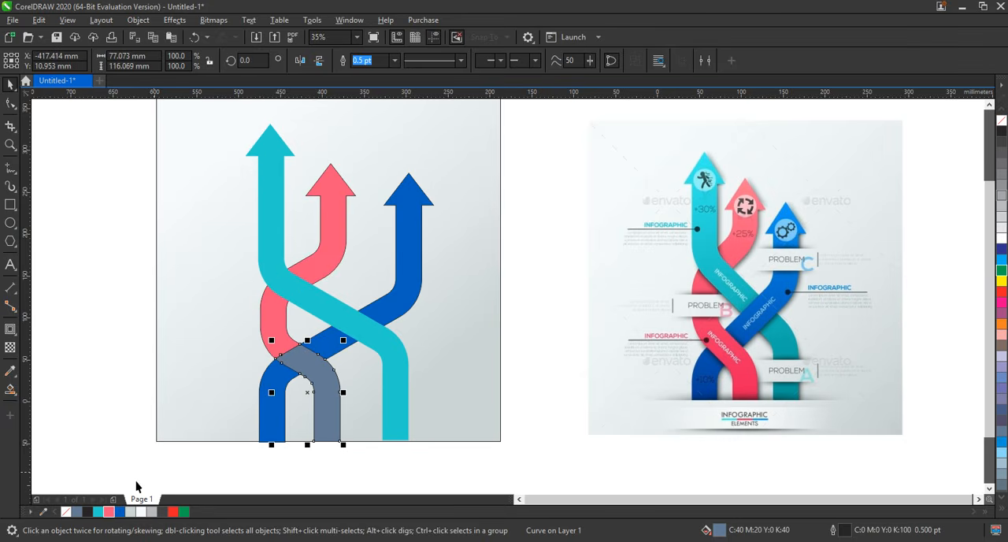
click(110, 512)
Remove the outline from the pink arrow and its lower piece.
shift+click(275, 330)
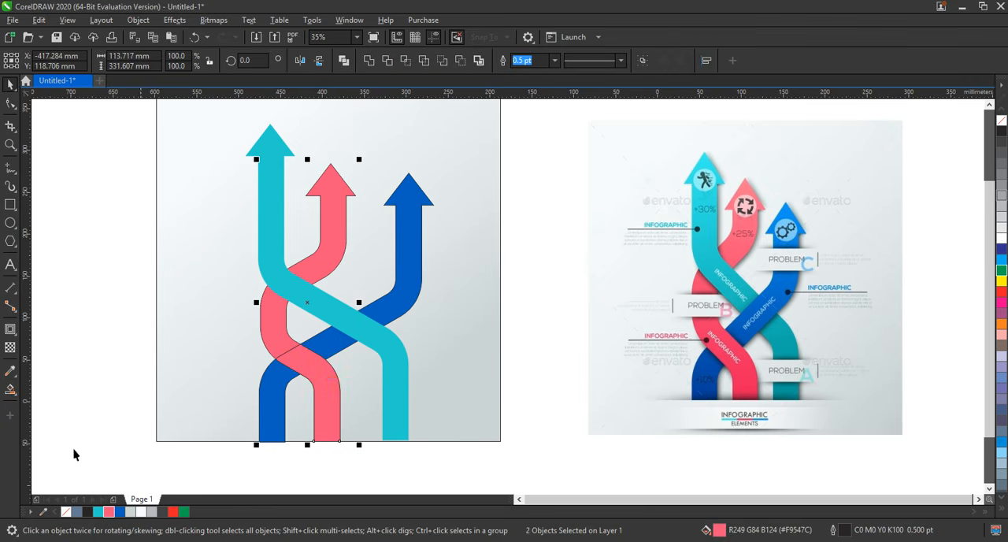
right_click(65, 512)
click(92, 380)
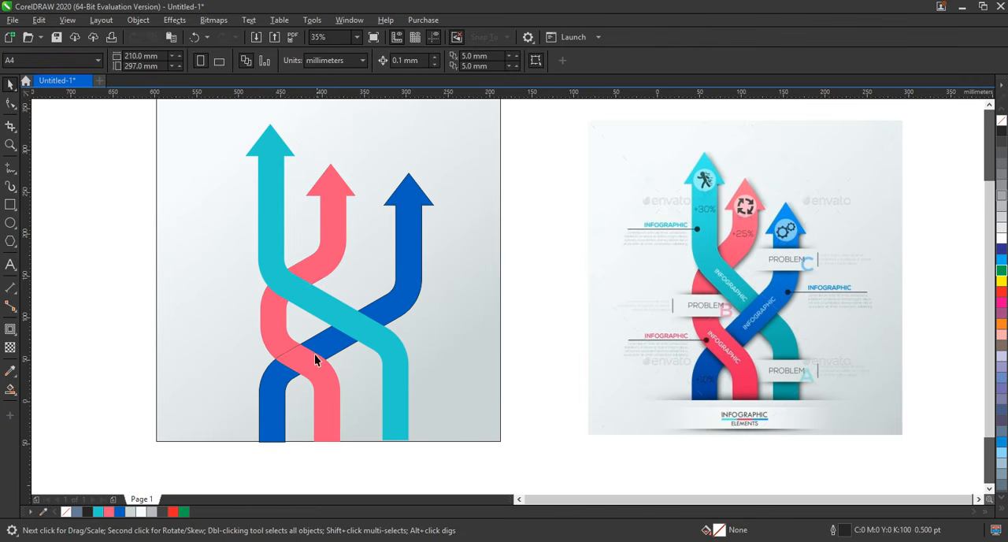
Try to send the full pink arrow to the back of the layer.
click(298, 359)
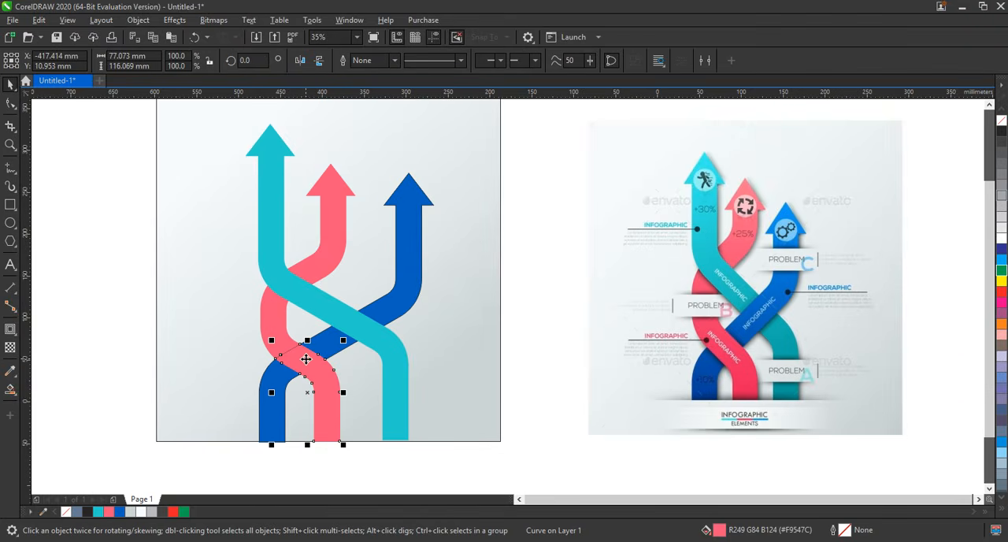
click(281, 334)
key(shift+Page_Down)
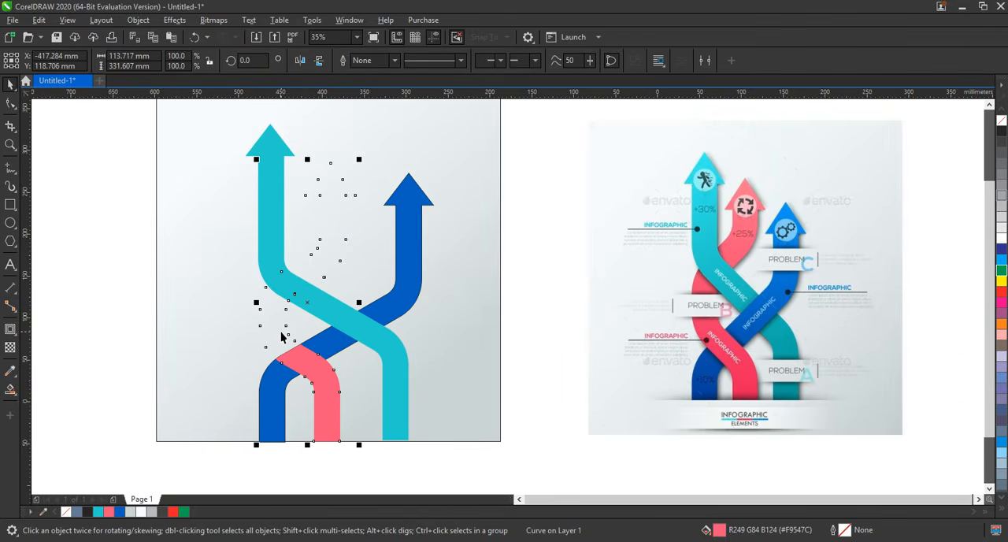
key(ctrl+z)
click(93, 343)
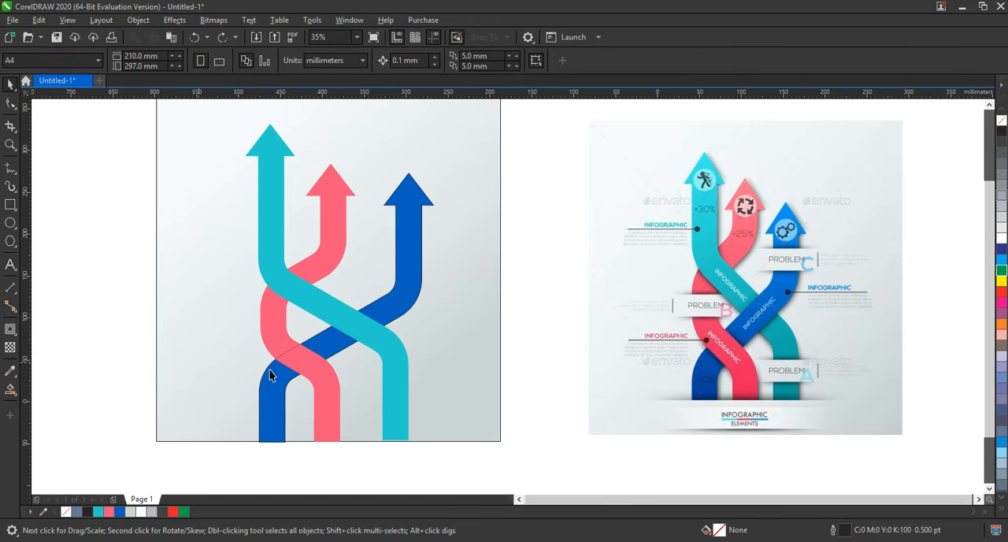
Smart-fill the pink arrow's curved segment below the turquoise band and combine it with the lower pink piece.
click(298, 365)
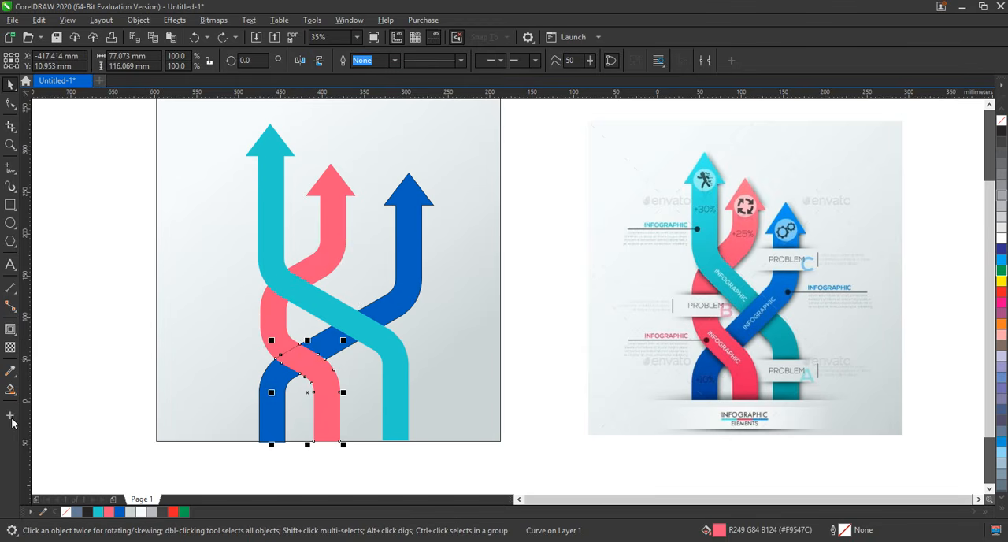
click(12, 389)
click(272, 319)
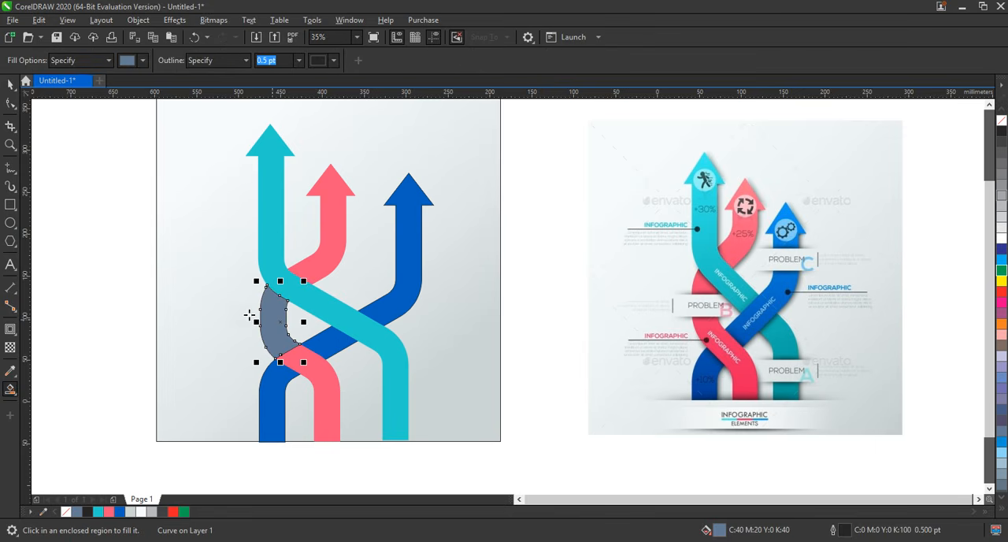
click(10, 85)
shift+click(322, 374)
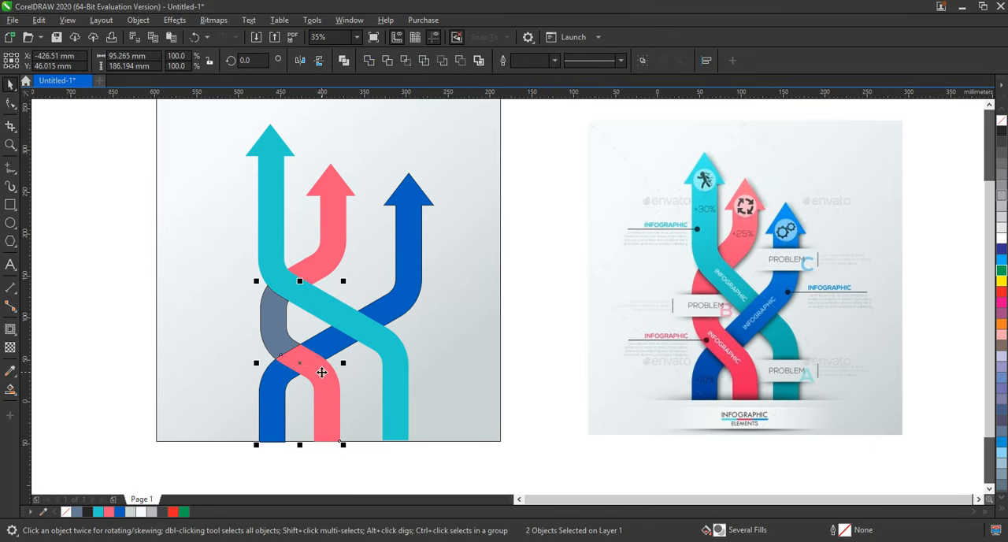
click(345, 63)
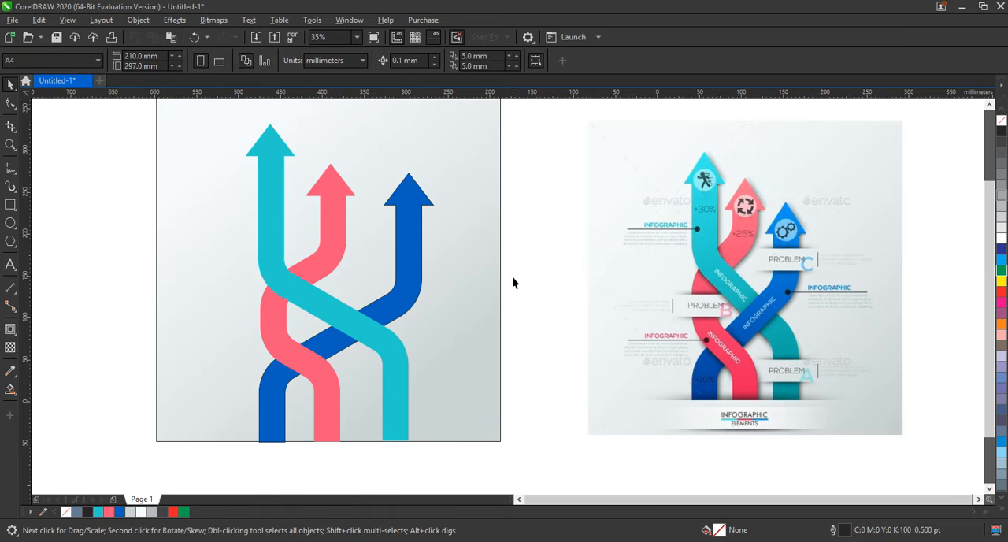
Try to add a drop shadow to the turquoise, pink and blue arrows with the Shadow tool.
drag(446, 451, 447, 452)
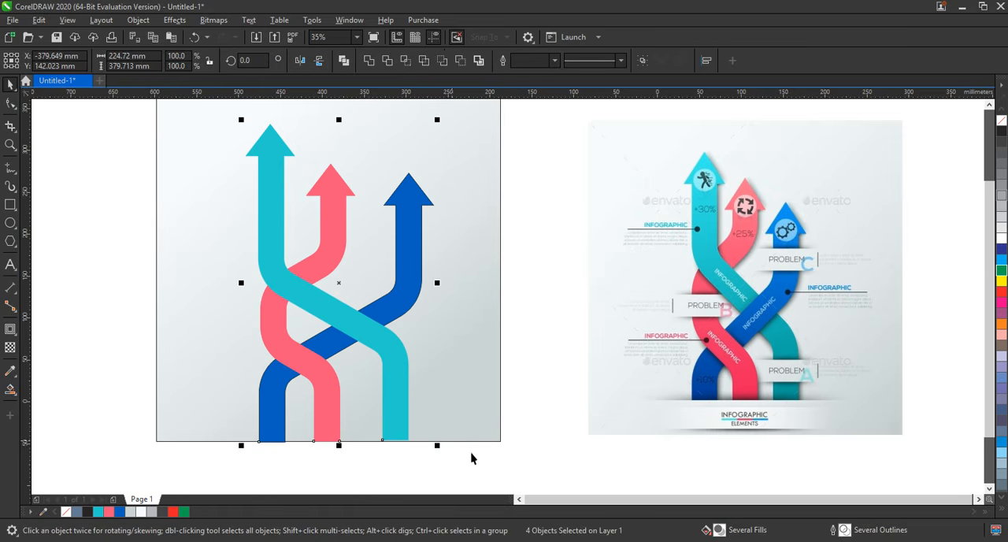
click(10, 329)
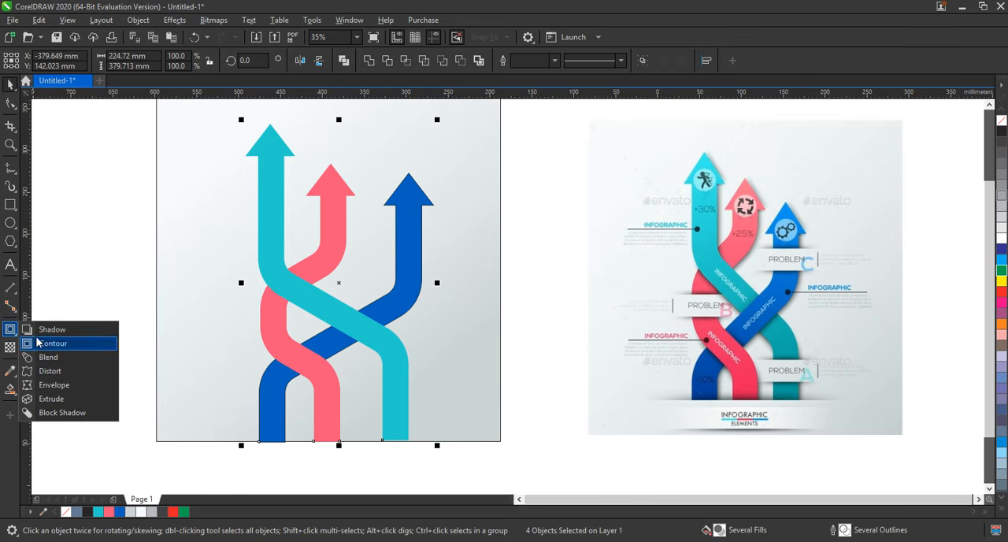
click(58, 337)
drag(342, 355, 339, 141)
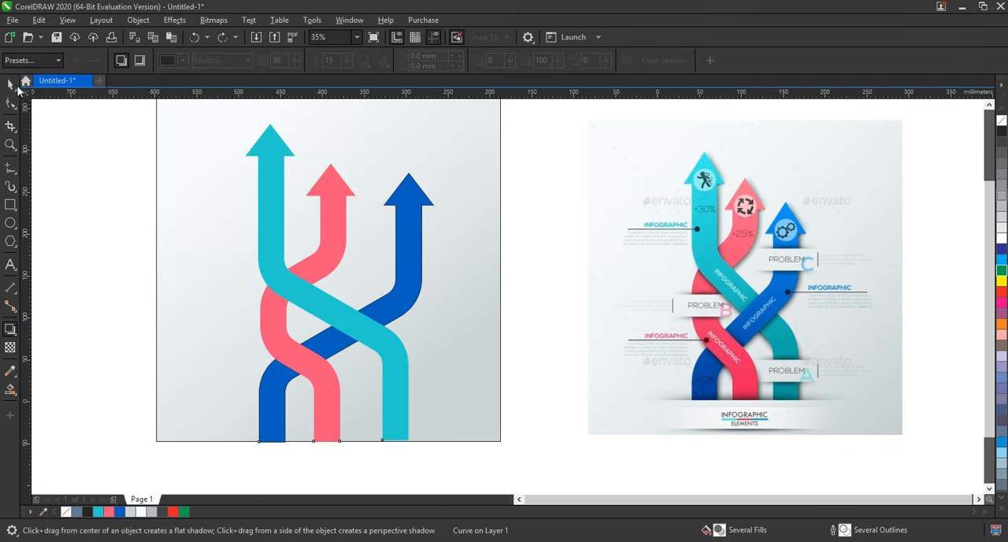
click(10, 85)
click(552, 396)
click(481, 407)
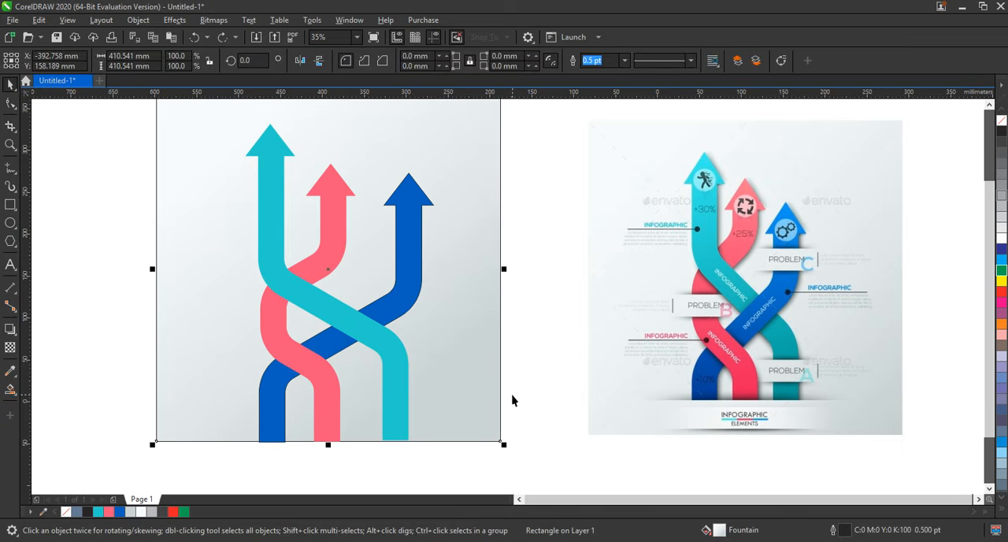
click(514, 411)
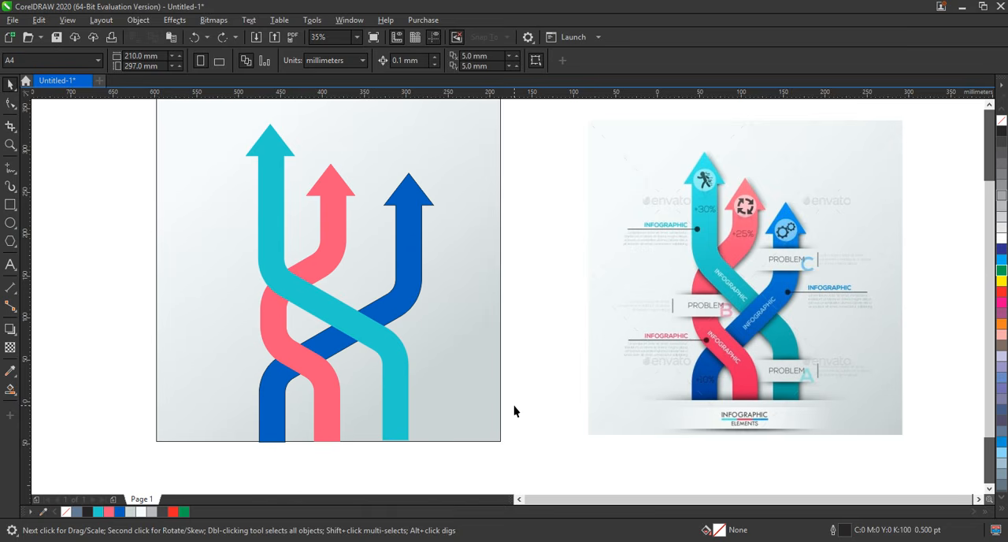
Bring the blue arrow in front of the turquoise band, keeping the lower pink piece on top of the blue one.
click(393, 315)
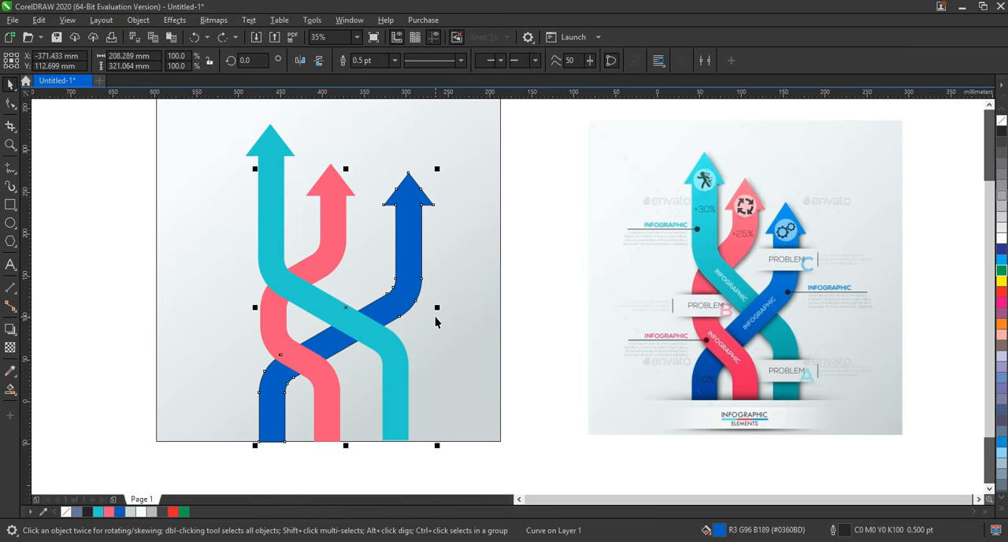
click(375, 333)
click(523, 352)
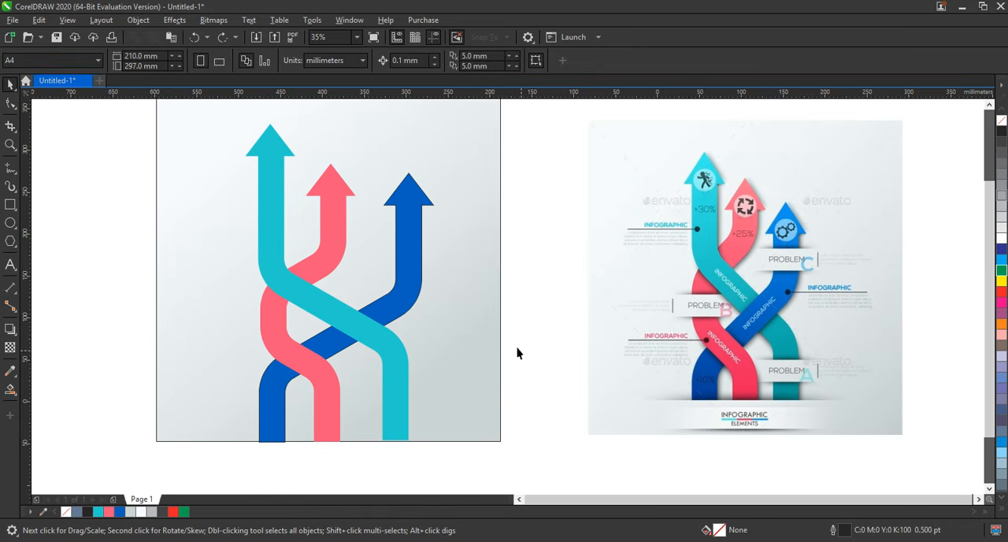
click(405, 303)
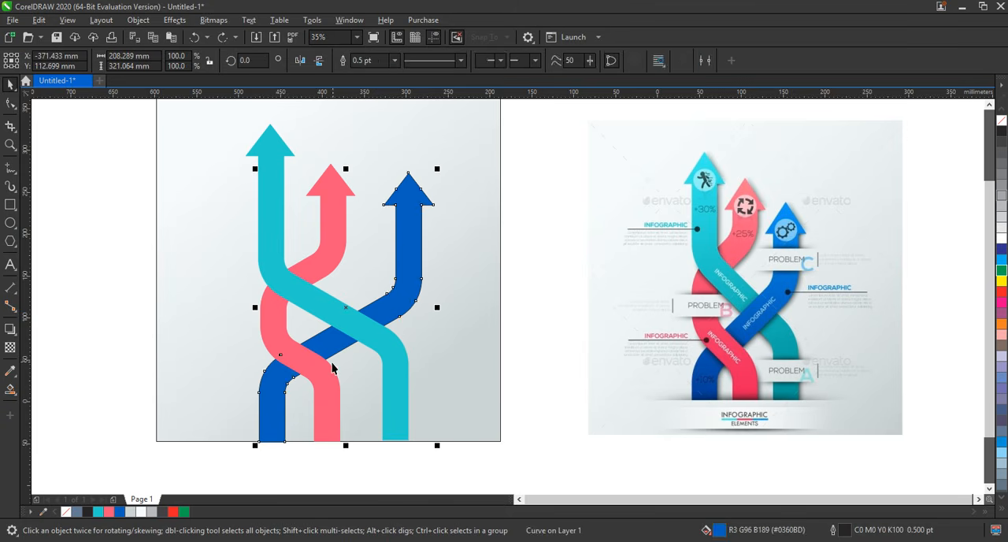
shift+click(329, 366)
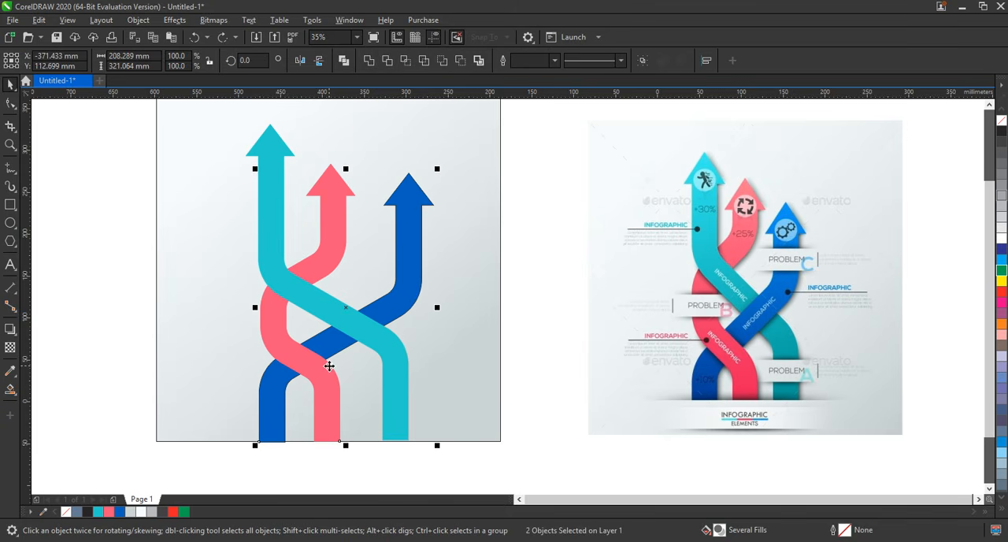
click(533, 386)
Scale all the arrow pieces down together to about 205 × 347 mm, keeping their lower ends at the background's bottom edge.
drag(130, 119, 470, 459)
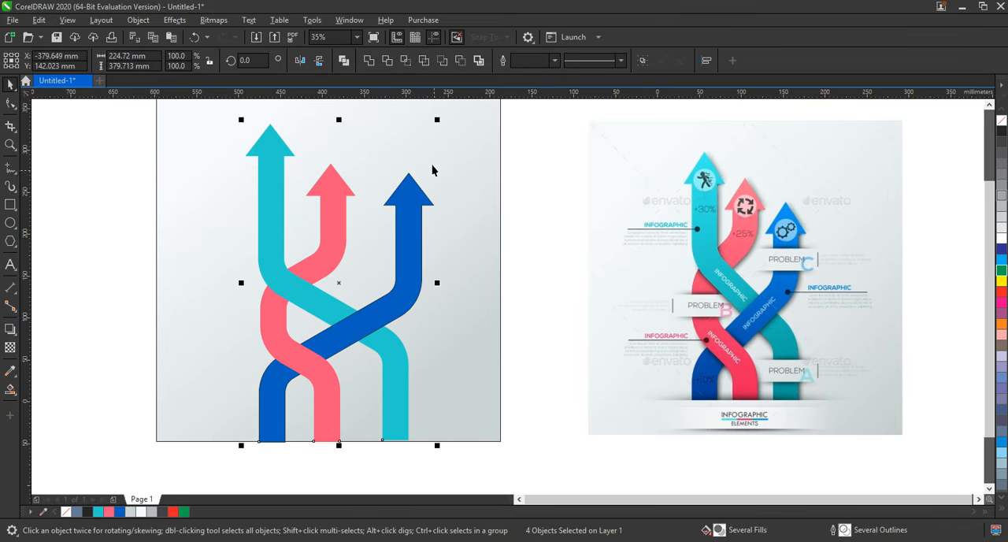
drag(435, 118, 423, 148)
scroll(508, 236, down, 1)
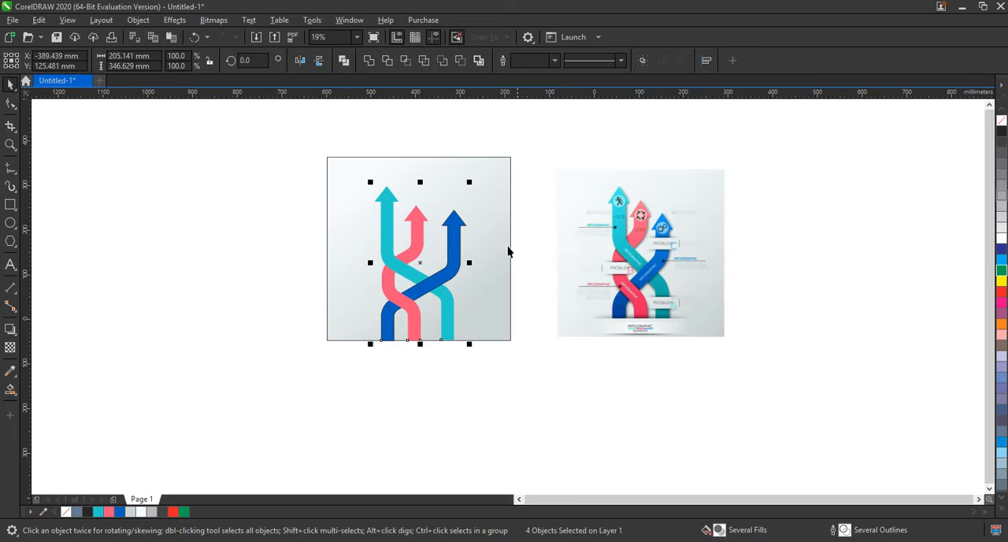
drag(257, 120, 791, 389)
key(shift+F2)
key(Escape)
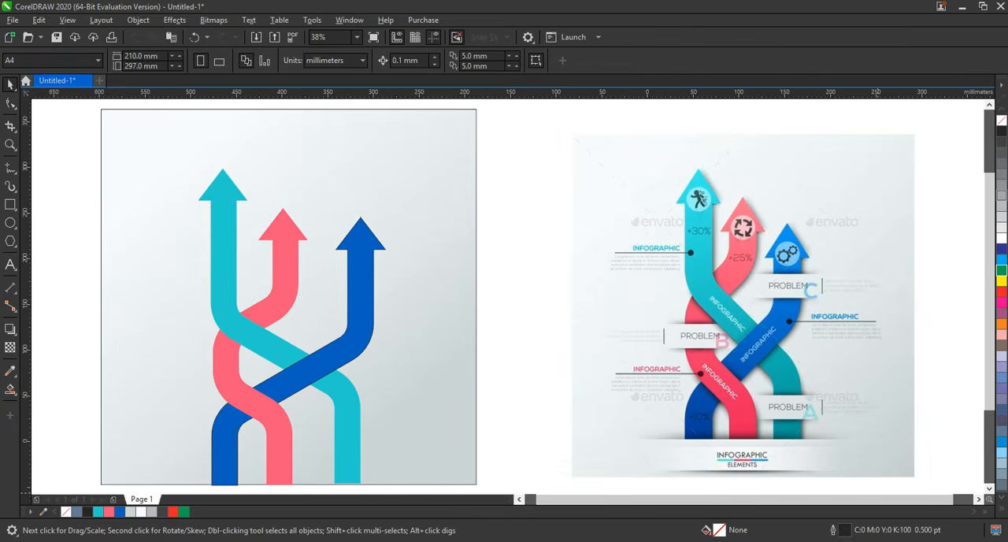